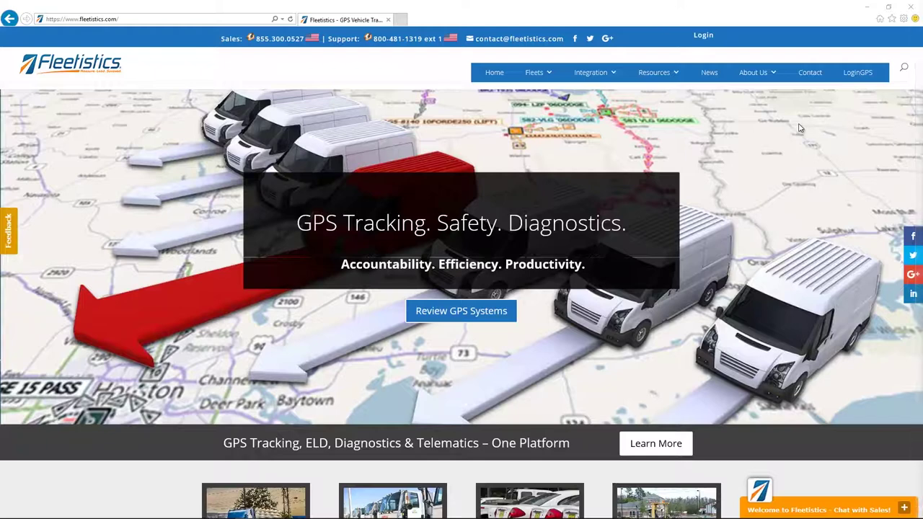
Step: Open MyGeotab from the portal home page and go to the trips history from the map
click(365, 237)
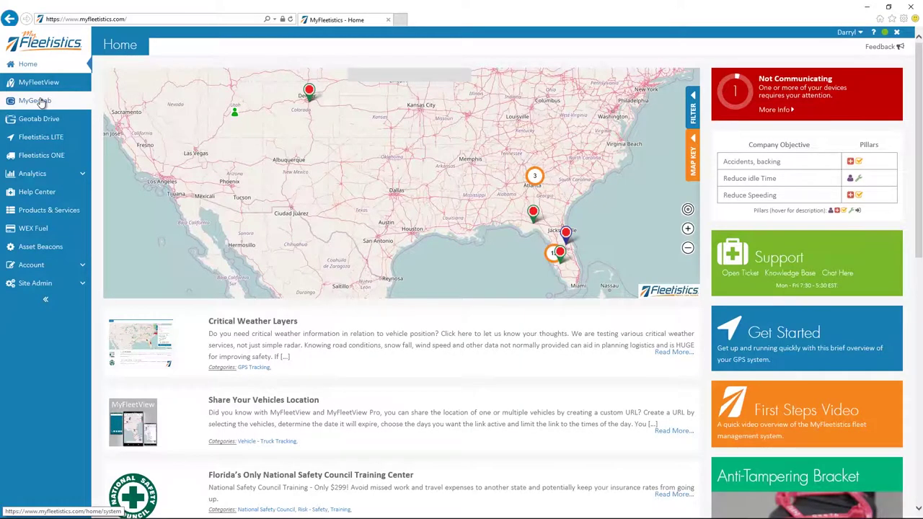
click(41, 102)
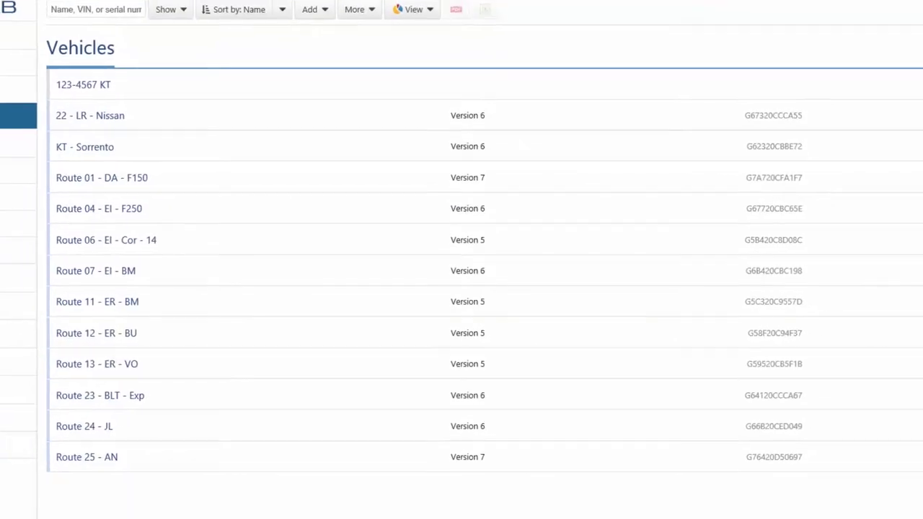
click(1, 97)
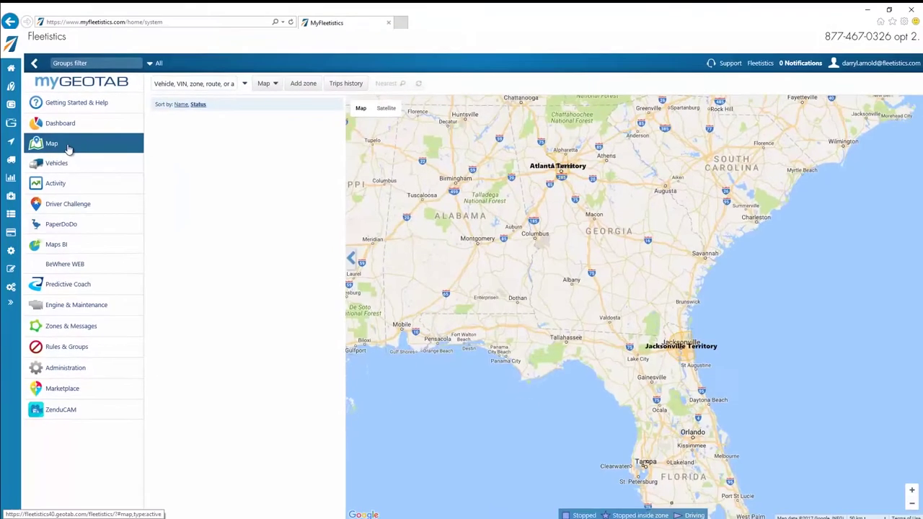
click(346, 86)
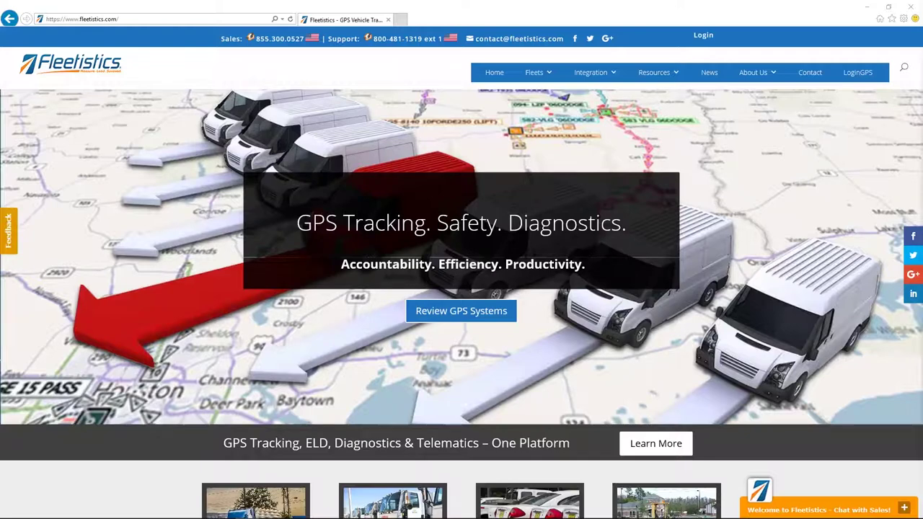
Step: Log in to the Fleetistics customer portal with the account email and password, and open MyGeotab
click(705, 38)
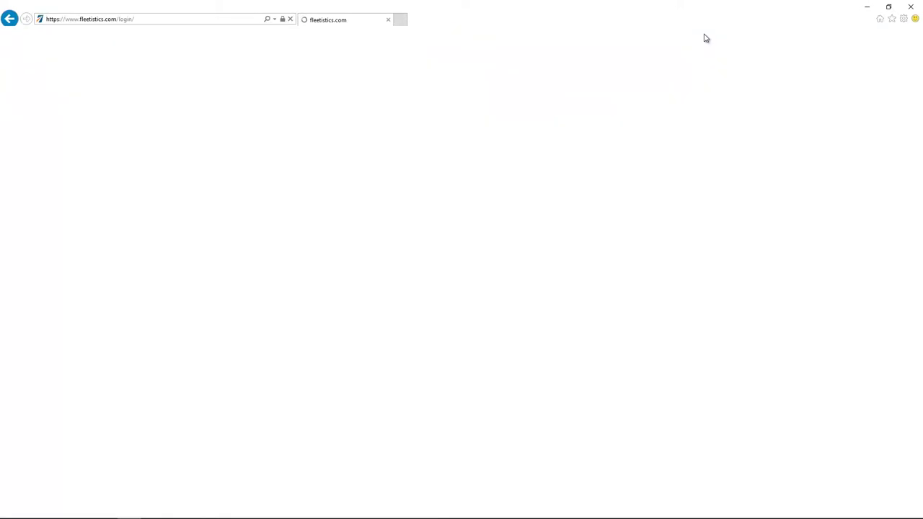
click(427, 192)
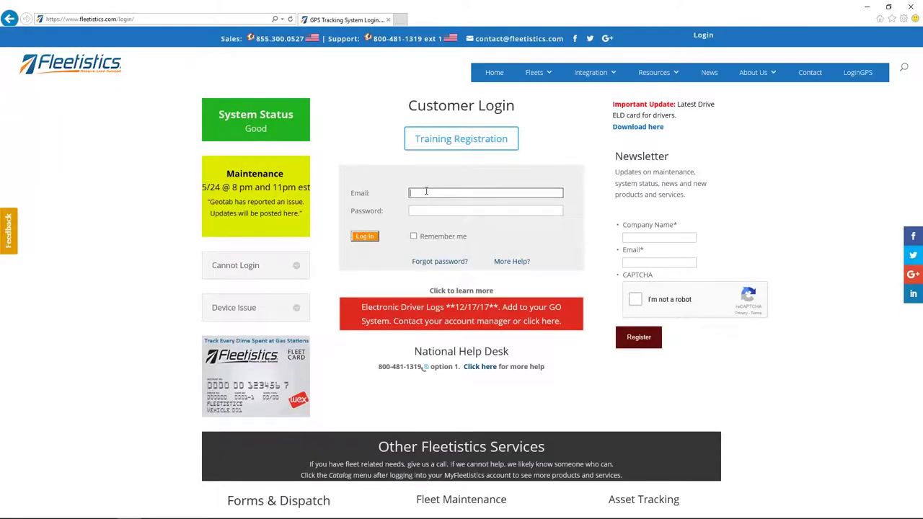
click(429, 209)
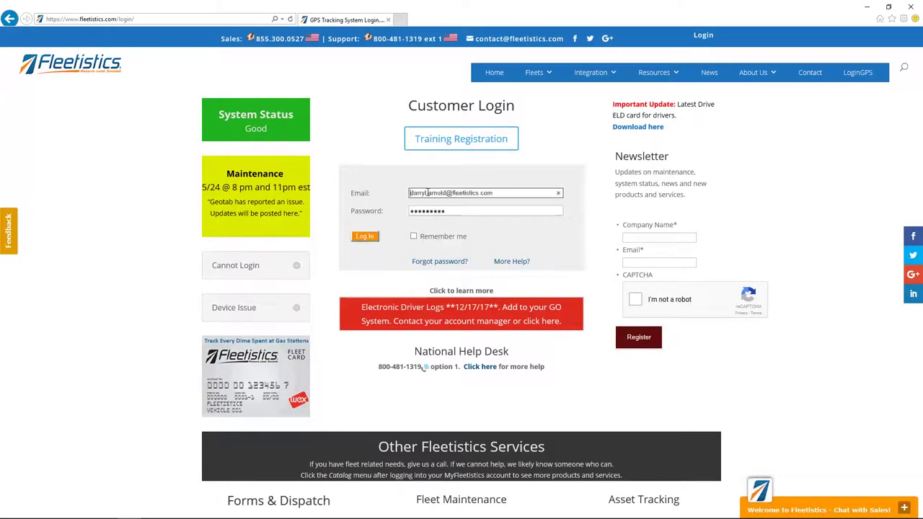
click(362, 238)
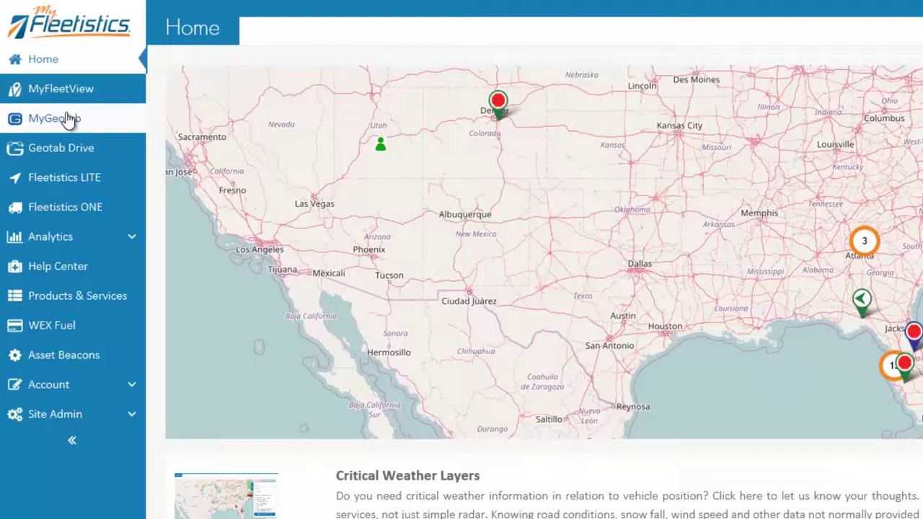
click(69, 119)
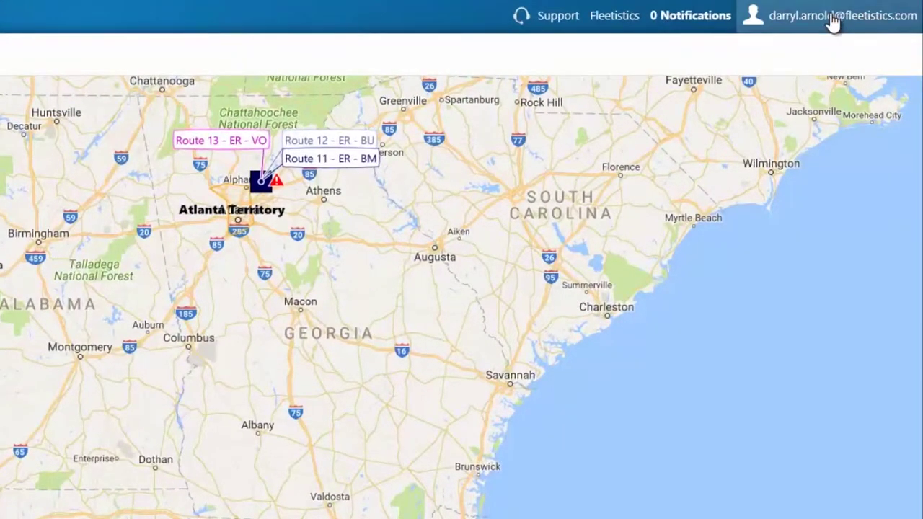
Step: In the user options, set the default page at start-up to Map and save the settings
click(833, 22)
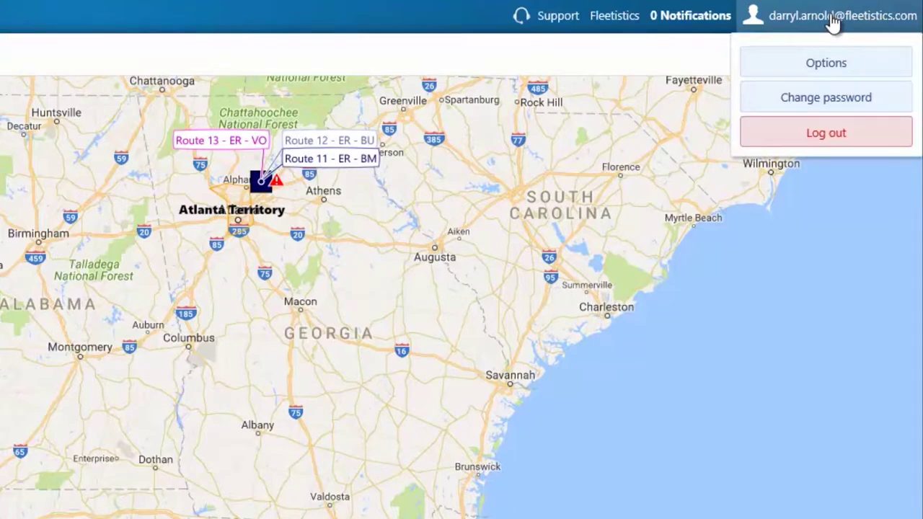
click(822, 63)
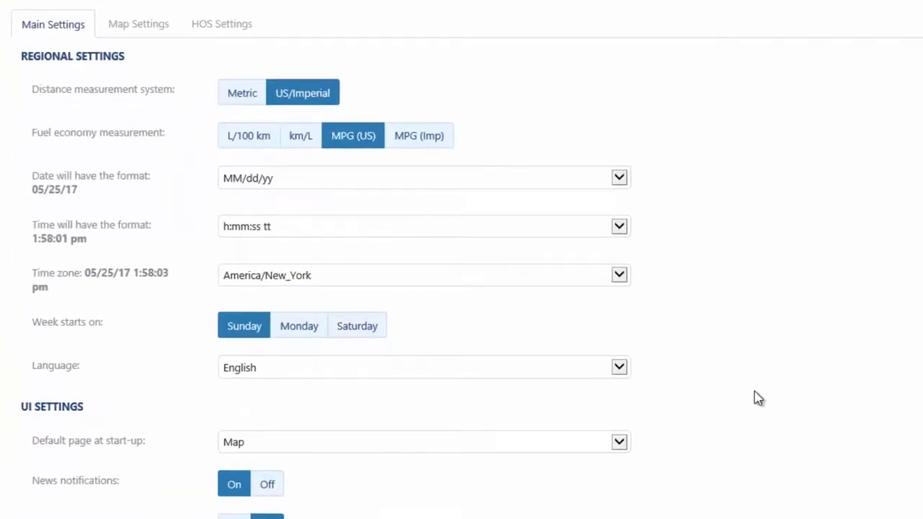
click(619, 442)
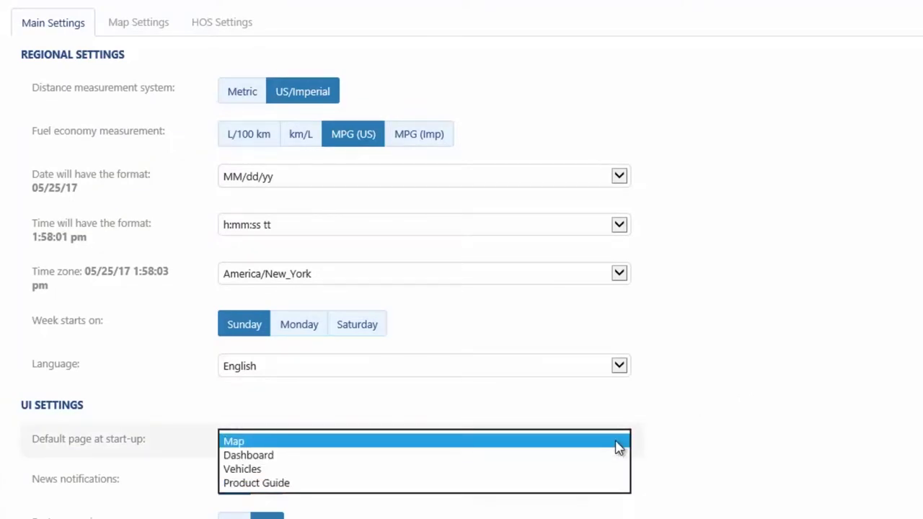
mouse_move(454, 449)
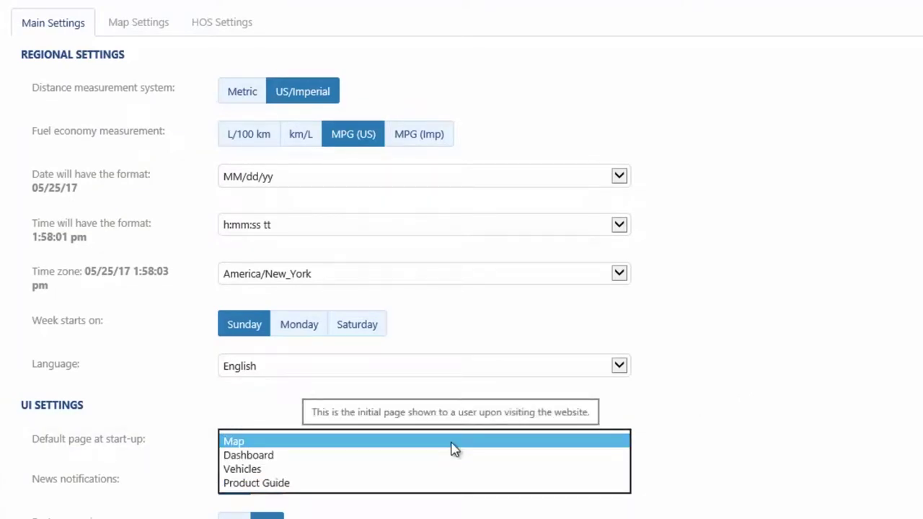
click(451, 442)
scroll(461, 461, up, 3)
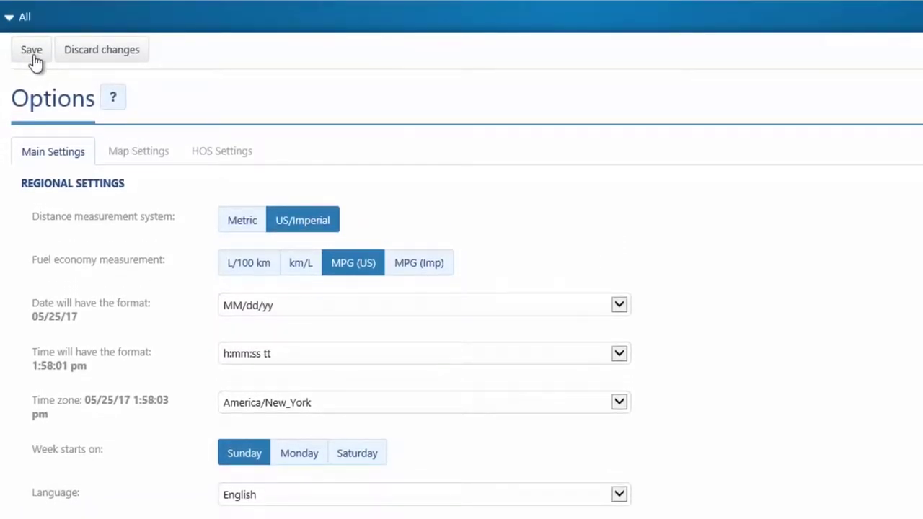
click(32, 51)
Step: Review the main settings and Map Settings in the user options, and reopen the options from the map
scroll(462, 259, down, 2)
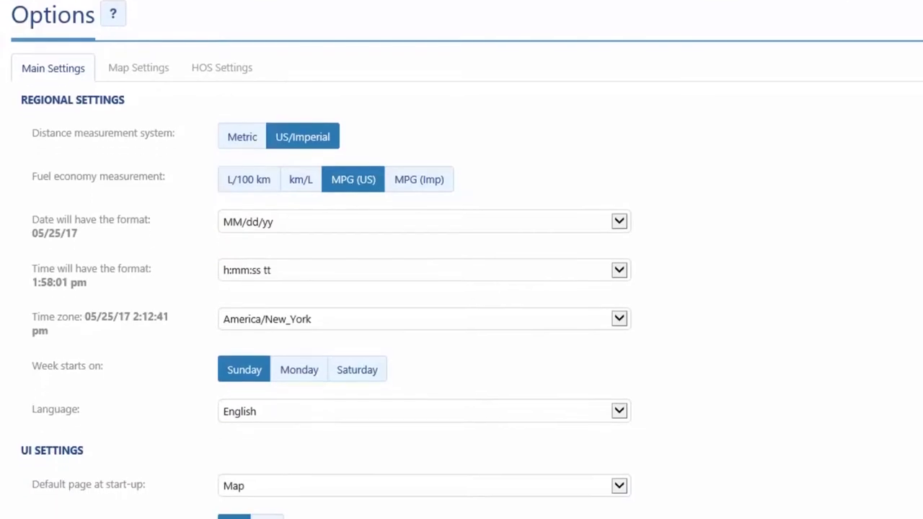
scroll(462, 260, down, 1)
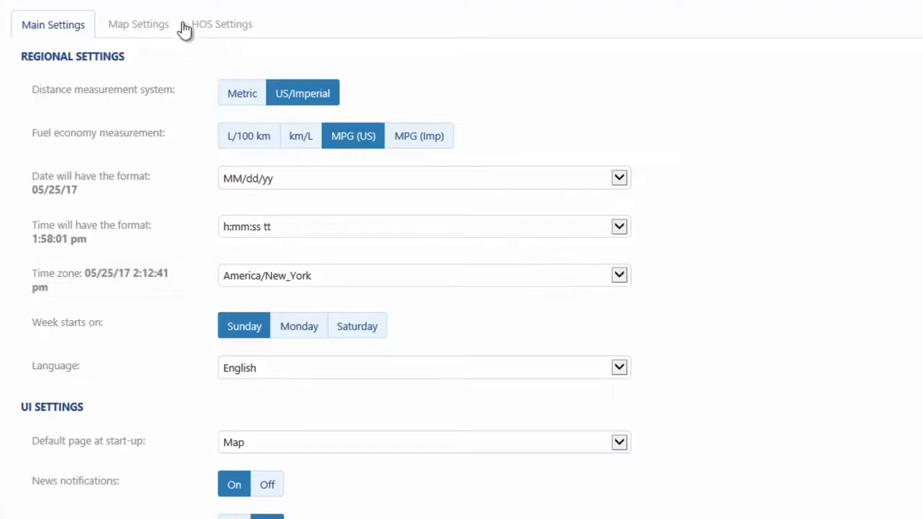
click(150, 30)
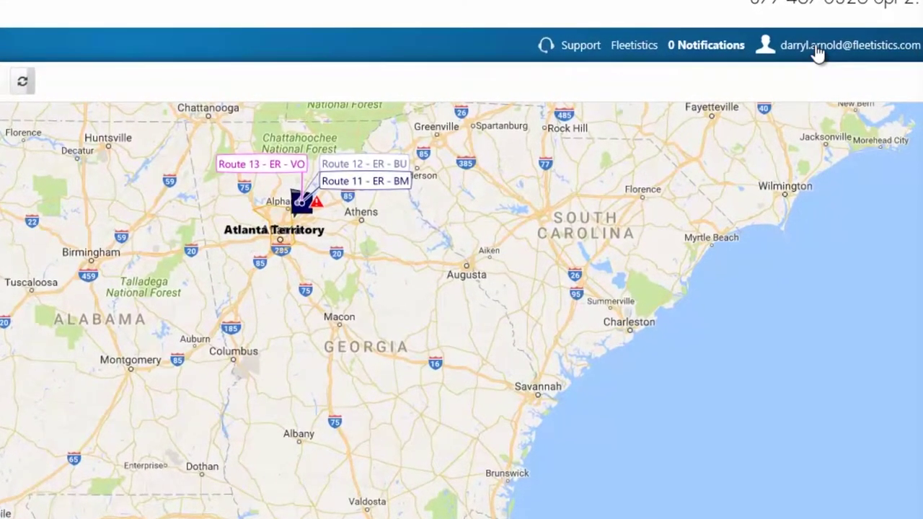
click(817, 49)
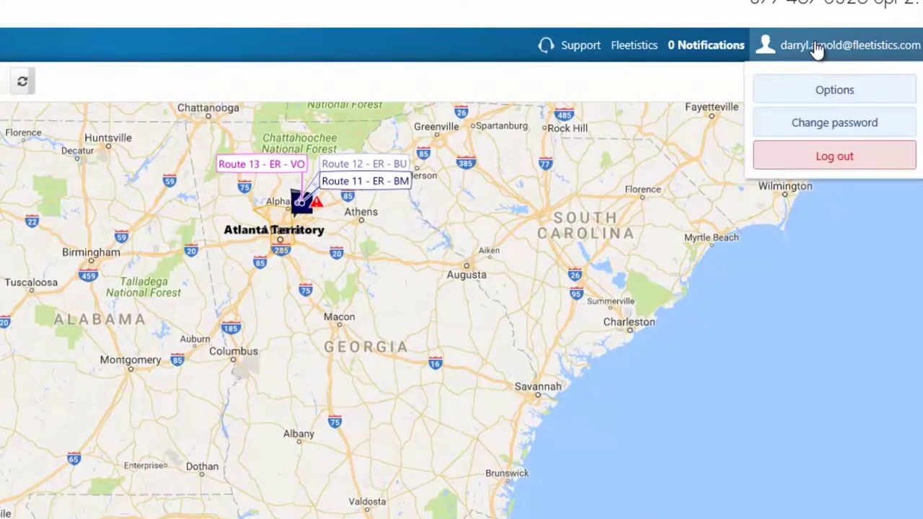
click(831, 96)
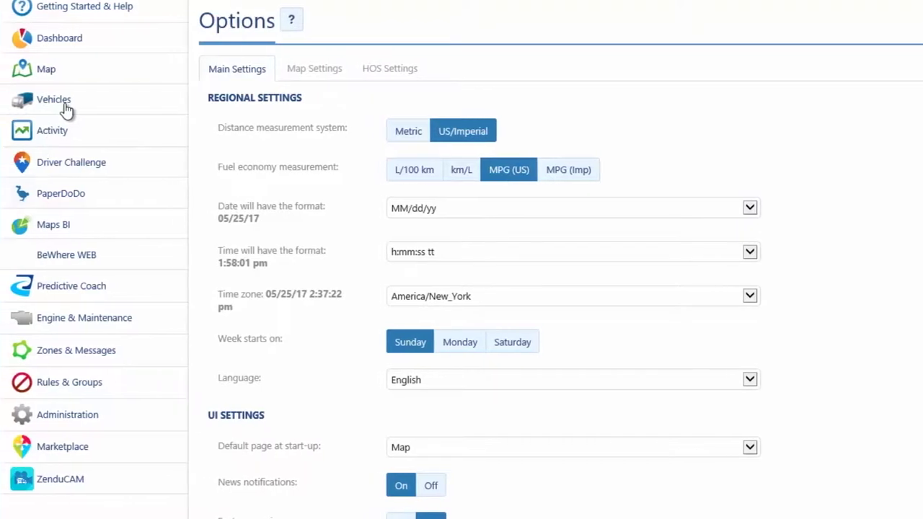
Step: Open the vehicle Route 01 - DA - F150 for editing and choose America/New_York as its time zone
click(65, 104)
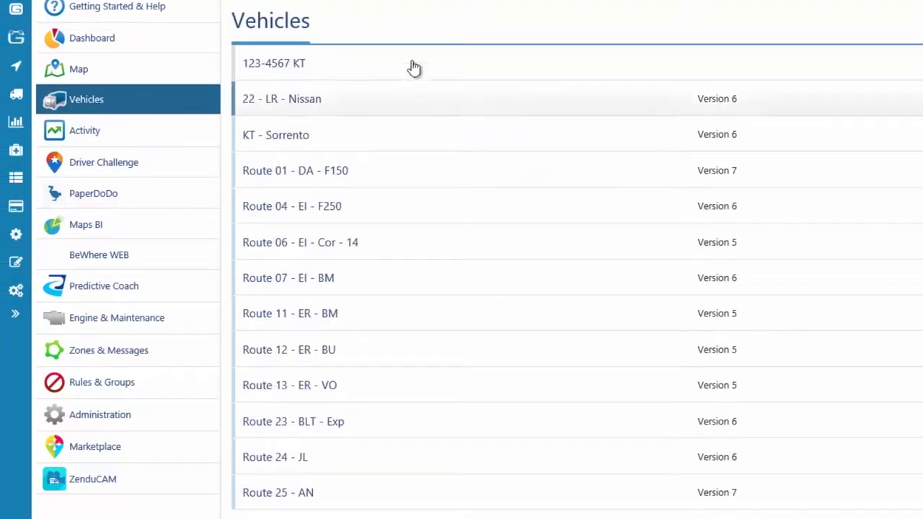
click(491, 168)
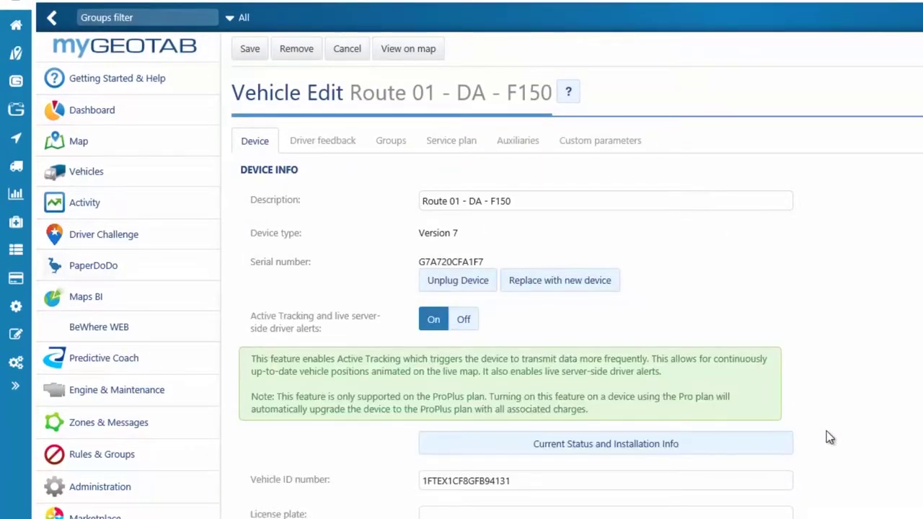
scroll(827, 433, down, 8)
scroll(827, 433, down, 2)
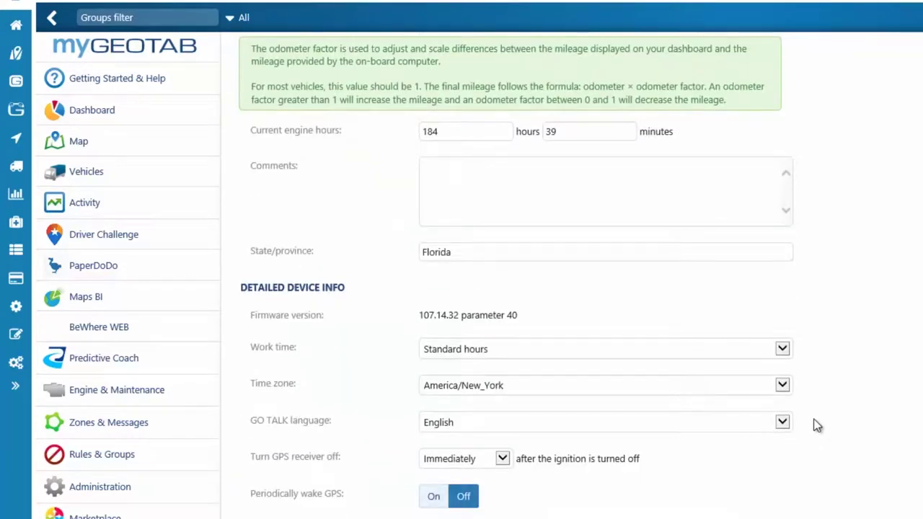
click(776, 390)
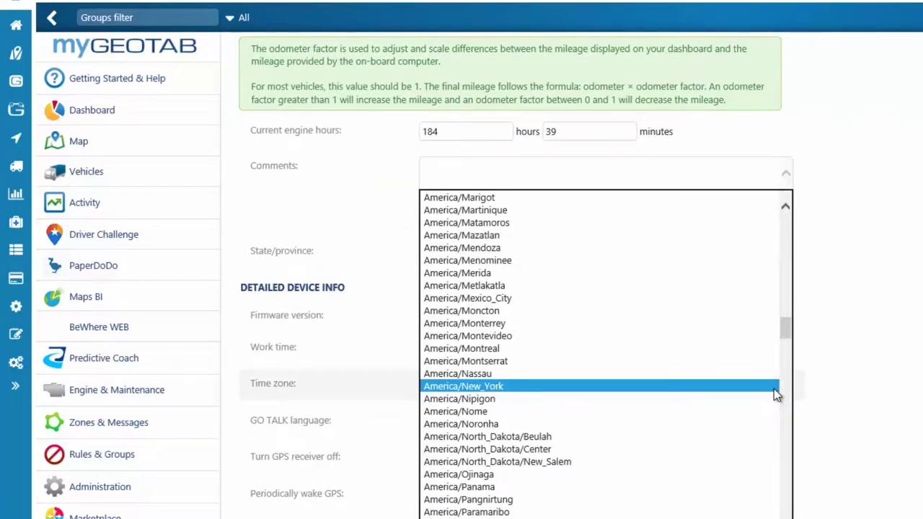
click(774, 389)
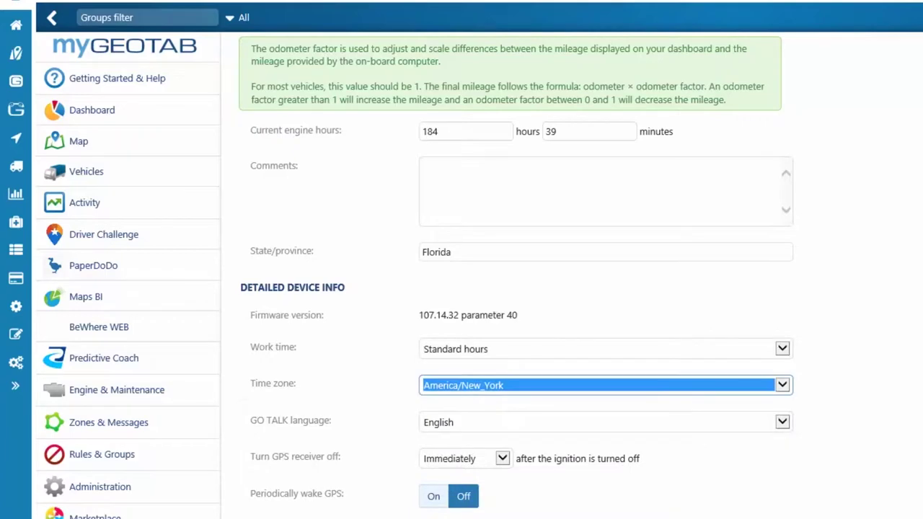
scroll(516, 274, up, 8)
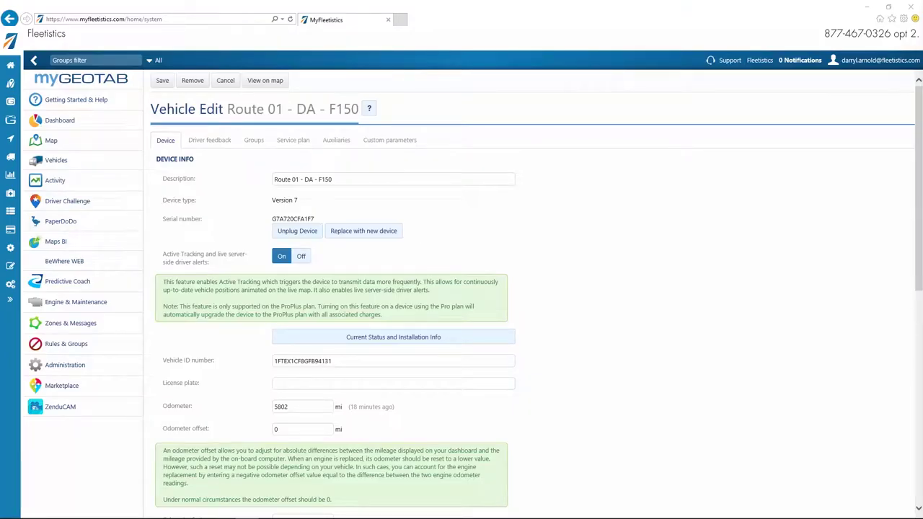
Step: On the map, toggle 22 - LR - Nissan and KT - Sorrento in the vehicle filter, clear the selection, and reselect all vehicles
click(67, 146)
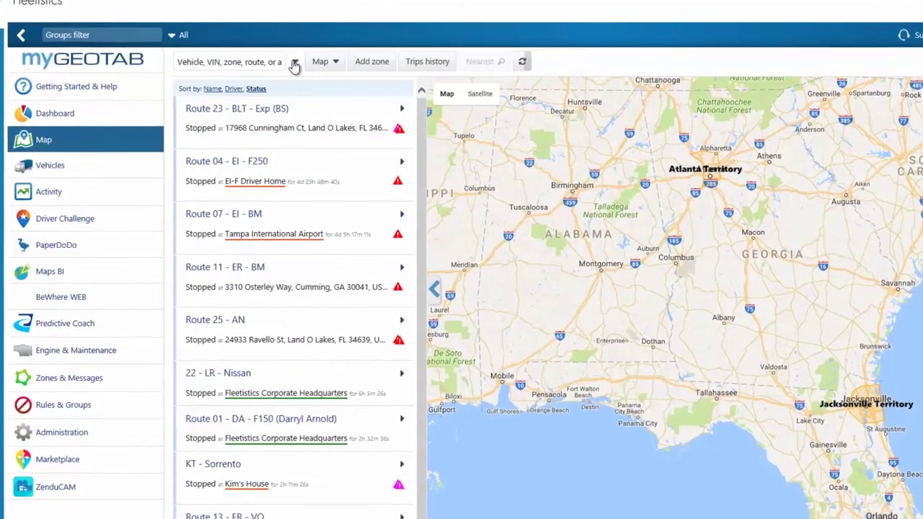
click(281, 67)
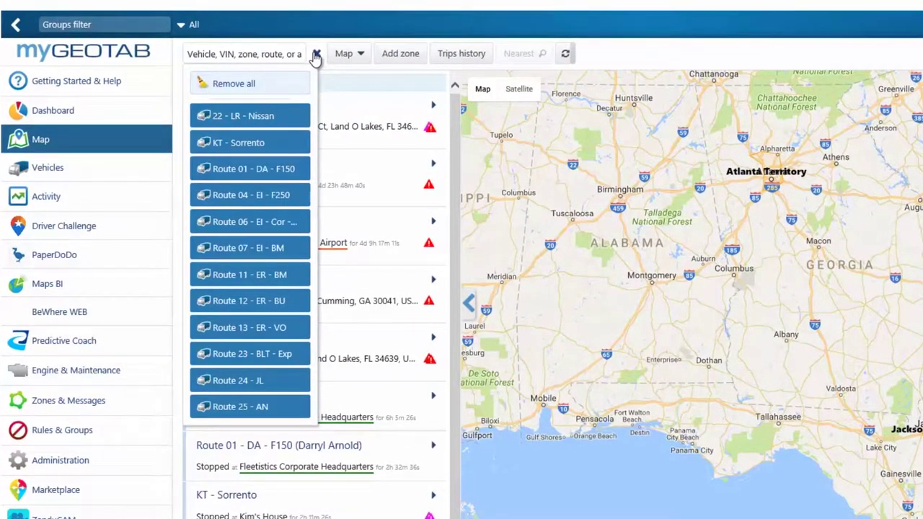
click(273, 123)
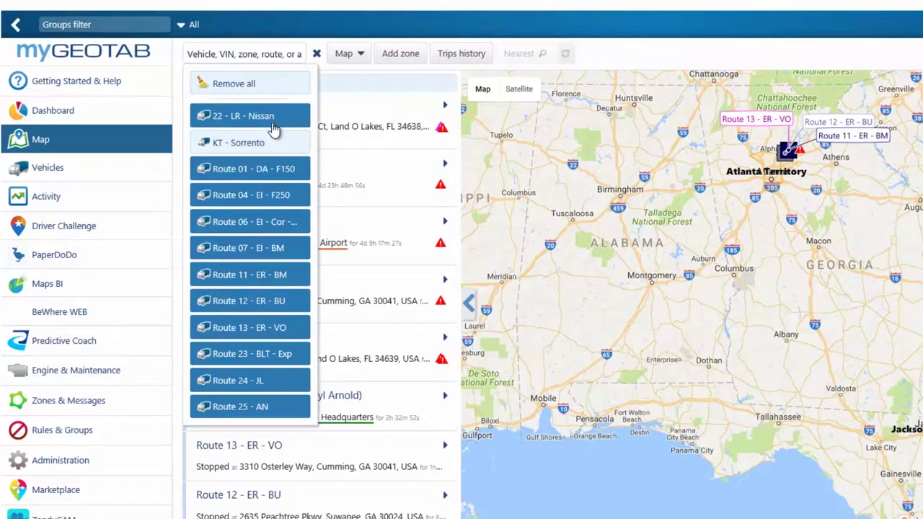
click(275, 145)
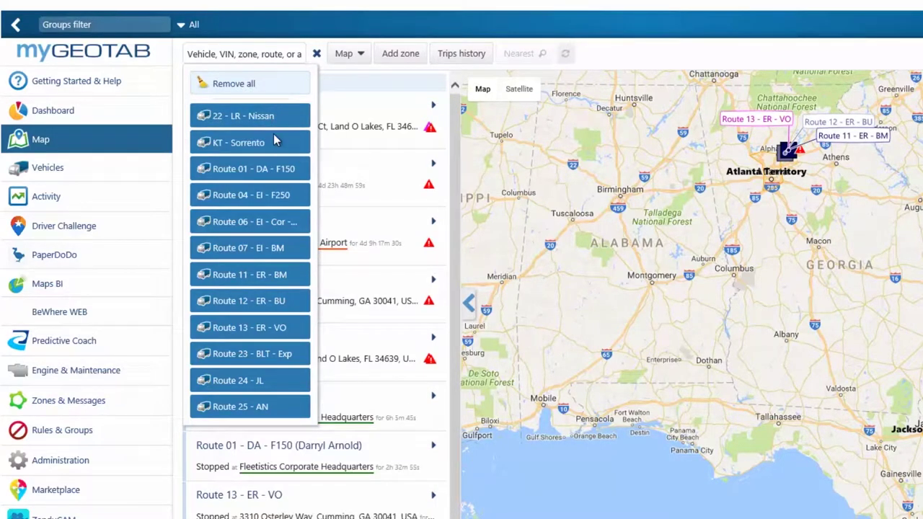
click(267, 85)
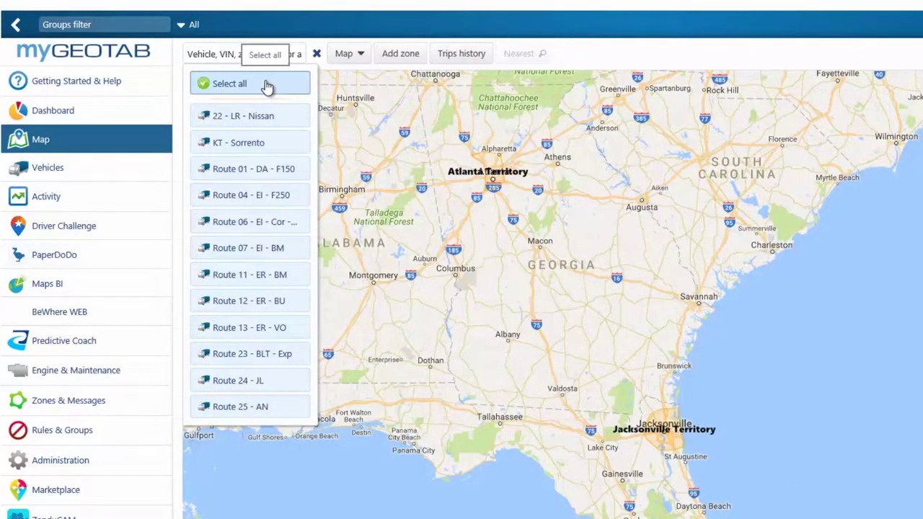
click(267, 85)
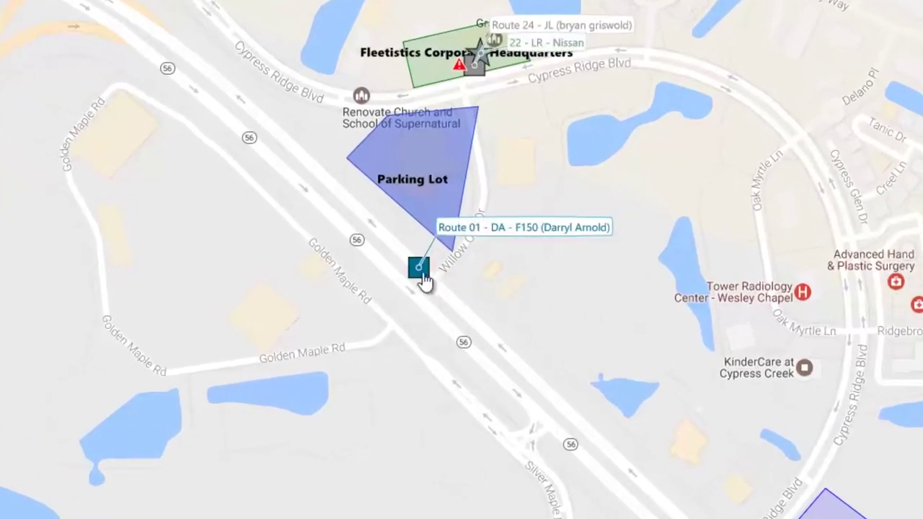
Step: Examine the live markers of Route 01 - DA - F150 and the vehicles at Fleetistics Corporate Headquarters on the map
click(421, 274)
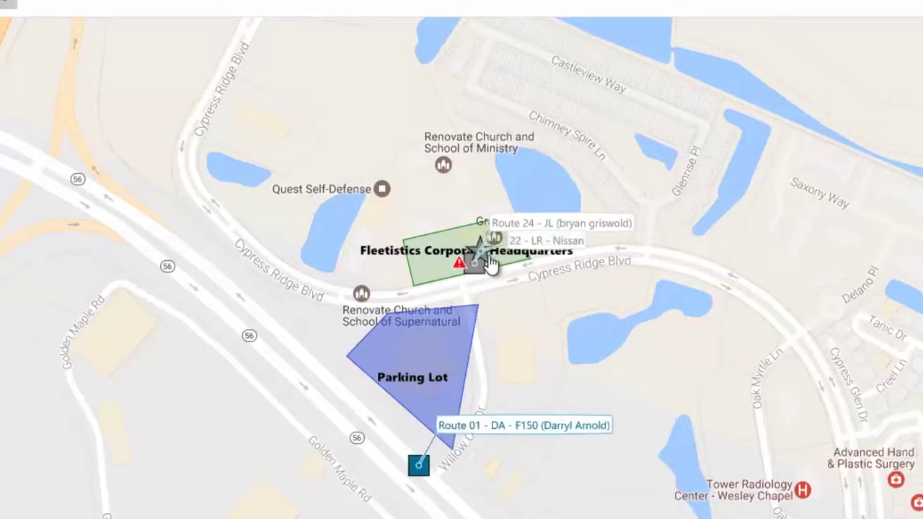
mouse_move(488, 258)
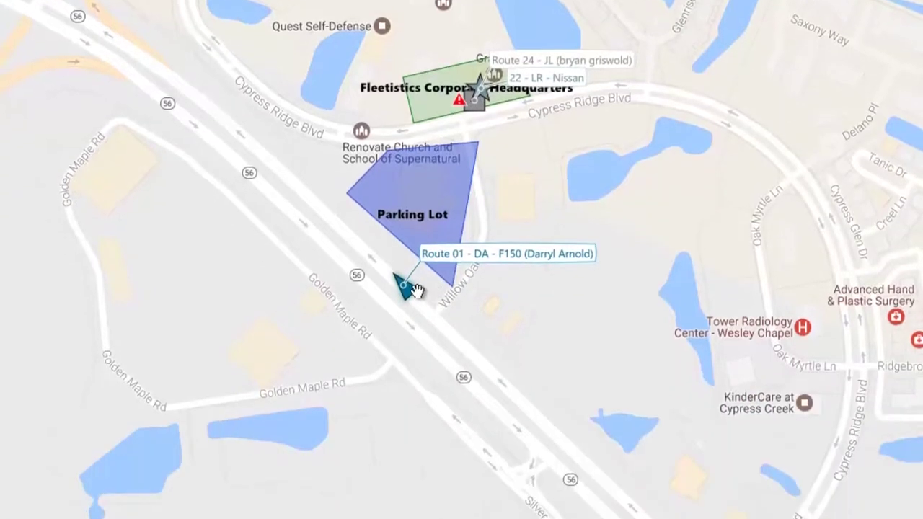
mouse_move(413, 463)
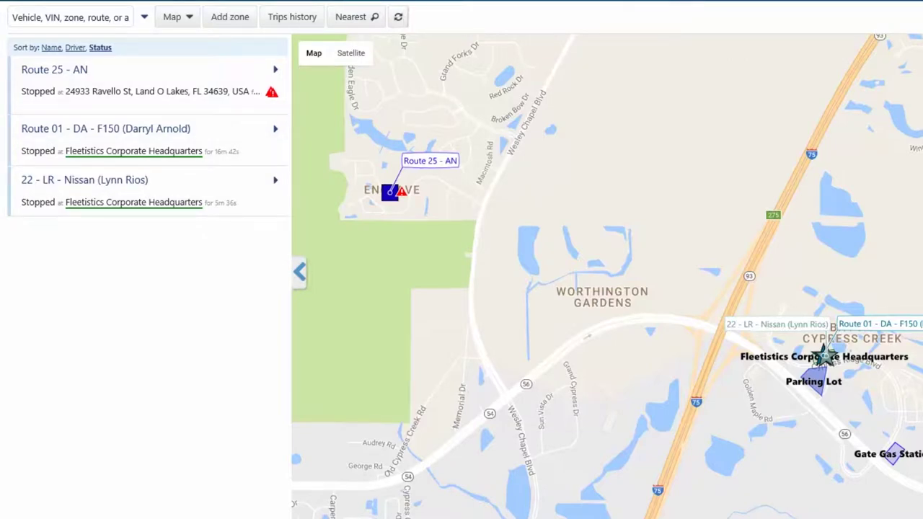
Step: Open the trips history for the vehicles shown on the map
click(292, 17)
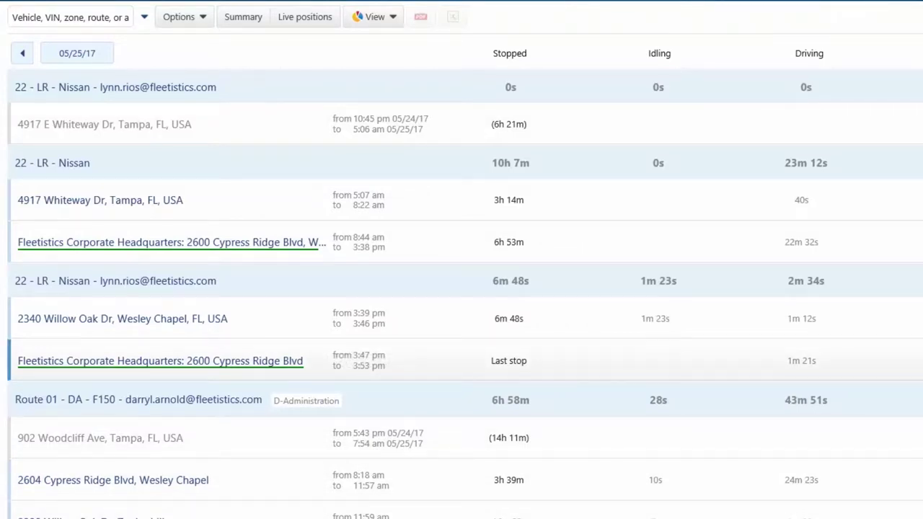
Step: In the trips history vehicle filter, add Route 04 - EI - F250 and remove Route 25 - AN
click(145, 17)
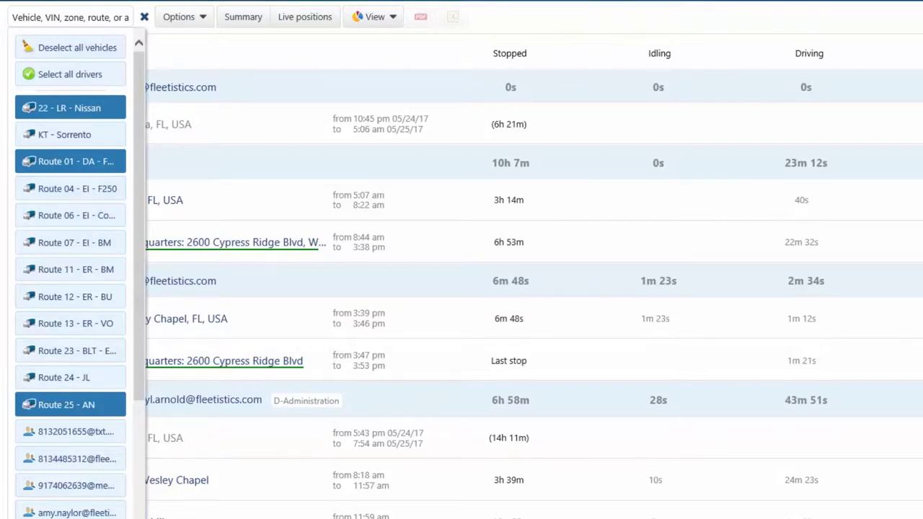
click(70, 188)
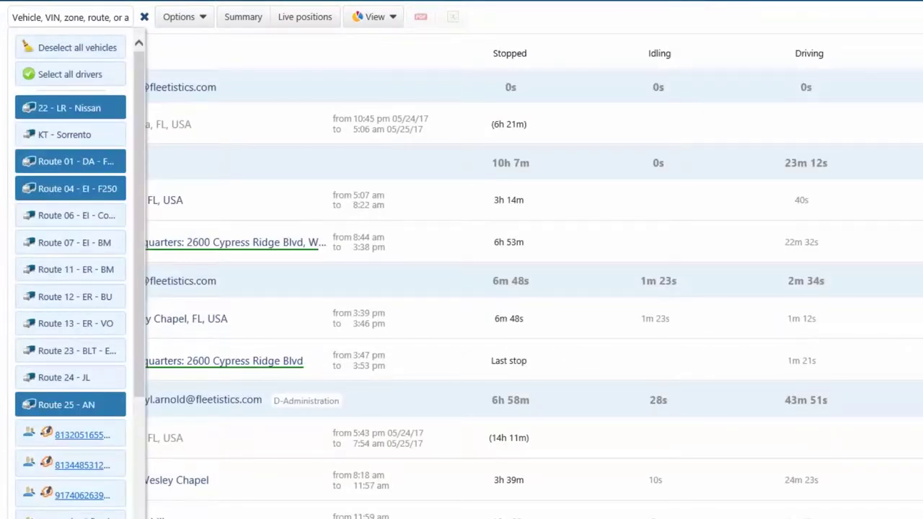
click(70, 405)
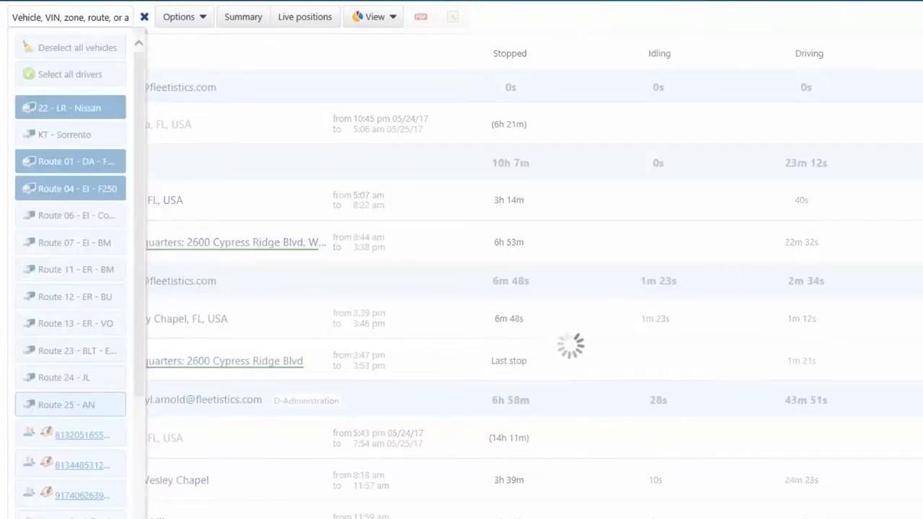
key(Escape)
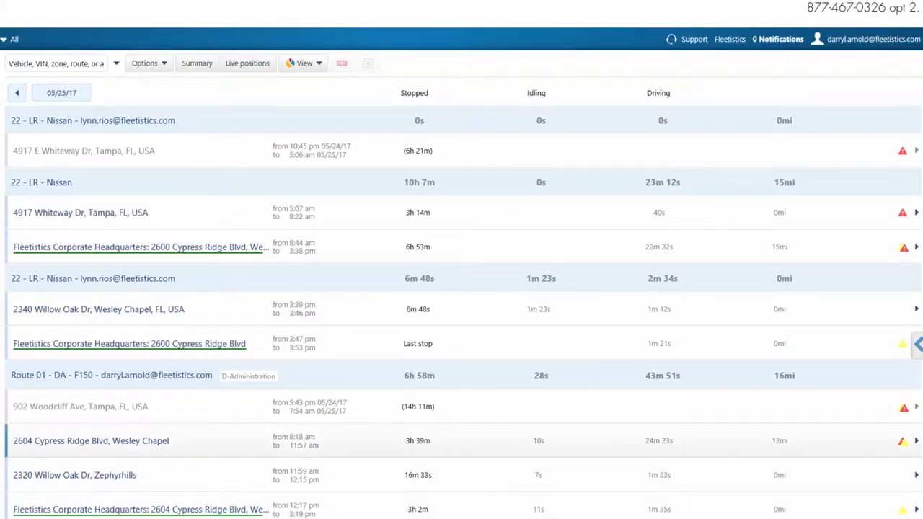
mouse_move(902, 441)
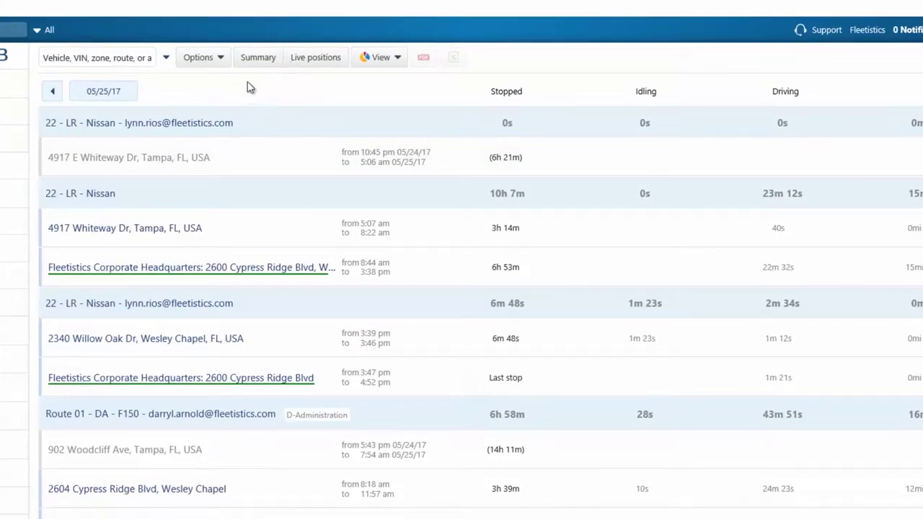
Step: Open the trips history options and try the preset date periods from Yesterday through Last month
click(205, 61)
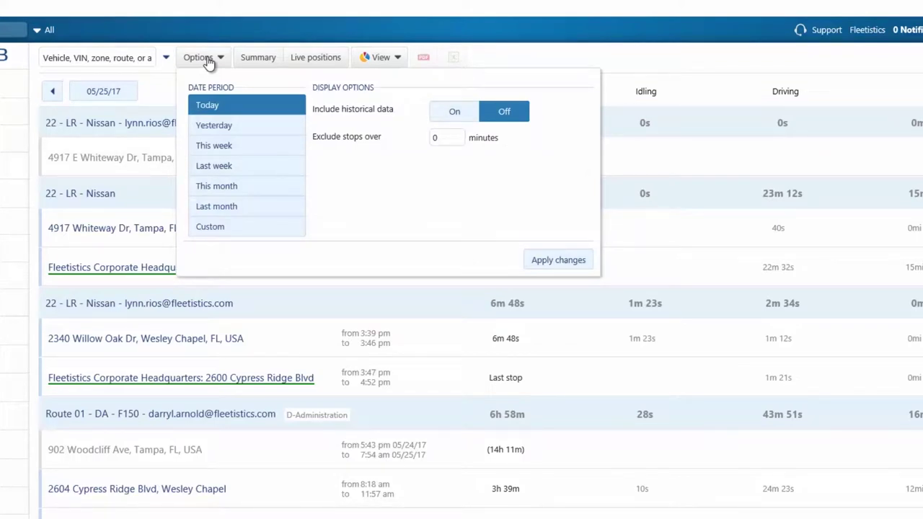
click(261, 129)
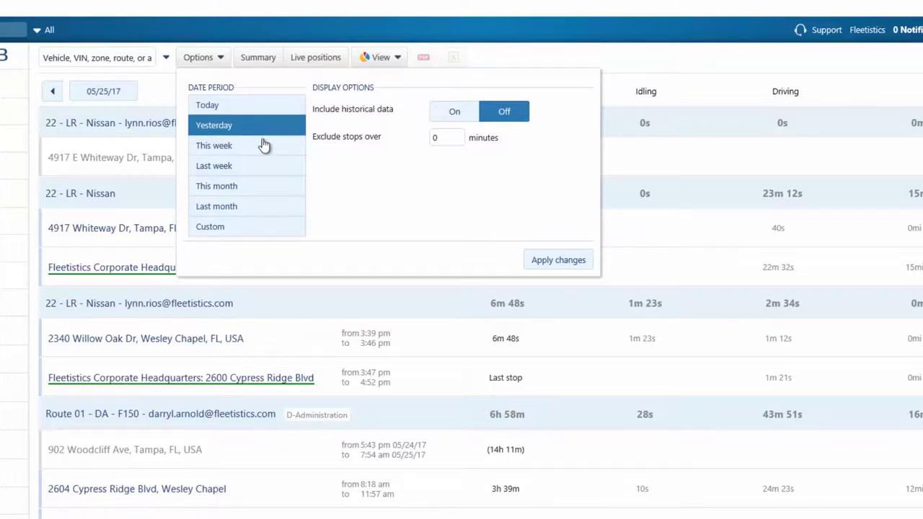
click(264, 148)
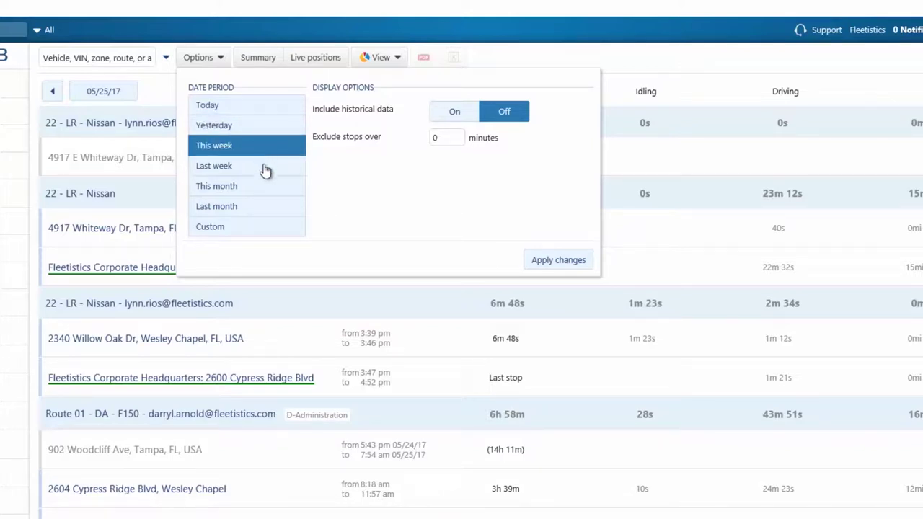
click(267, 169)
click(266, 189)
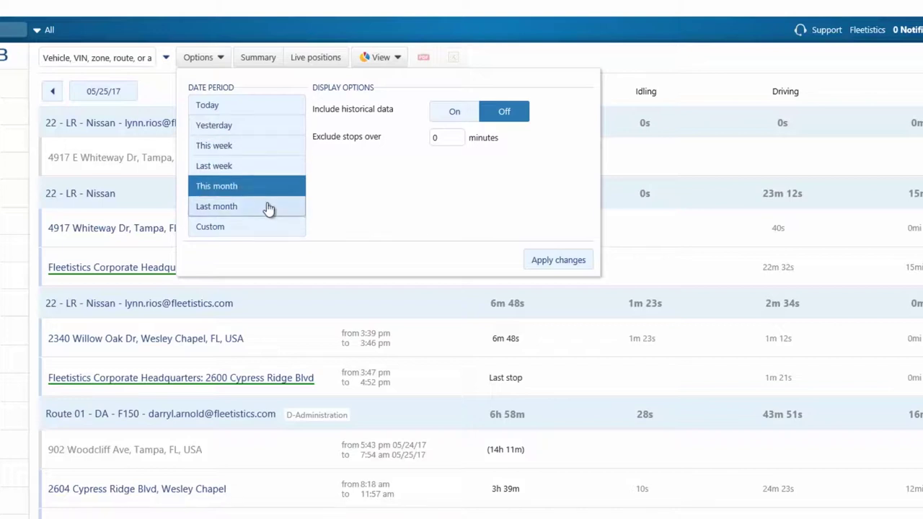
click(267, 208)
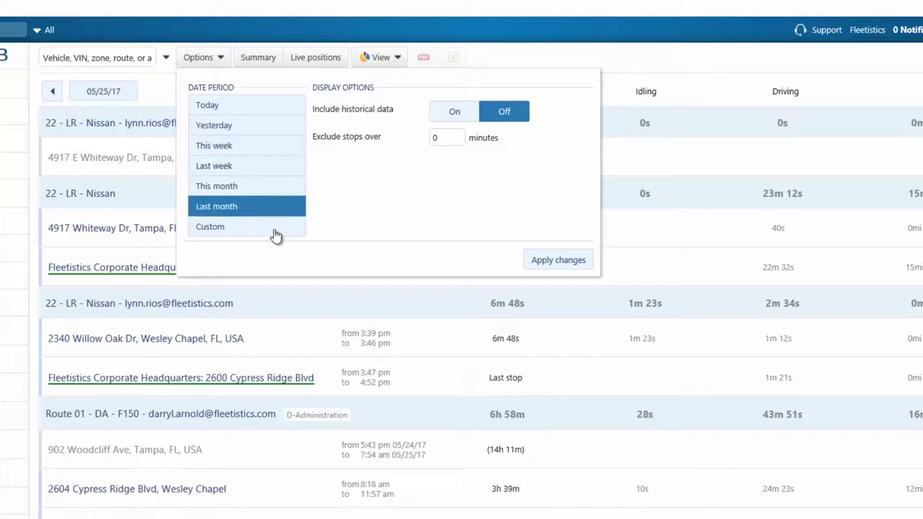
Step: Apply a custom date period to the trips history, from 09/15/15 12:00 am to 09/19/15 11:59 pm
click(276, 231)
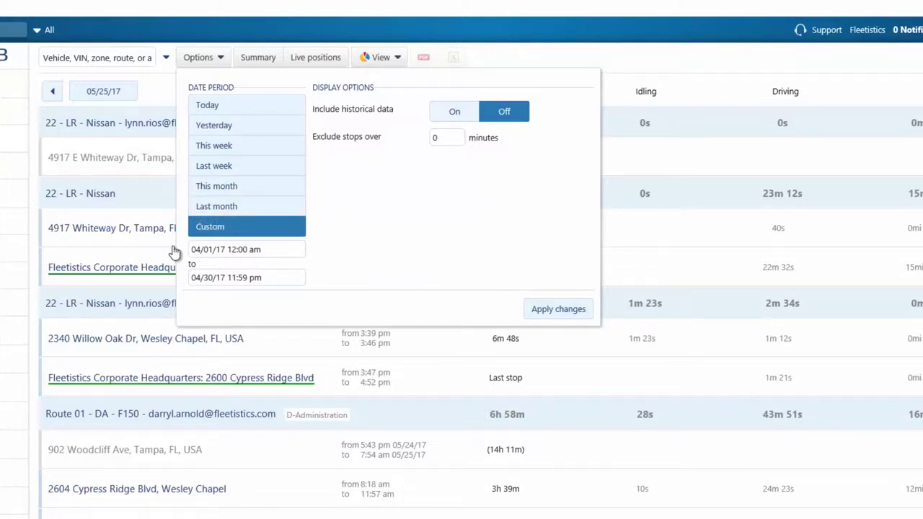
click(204, 249)
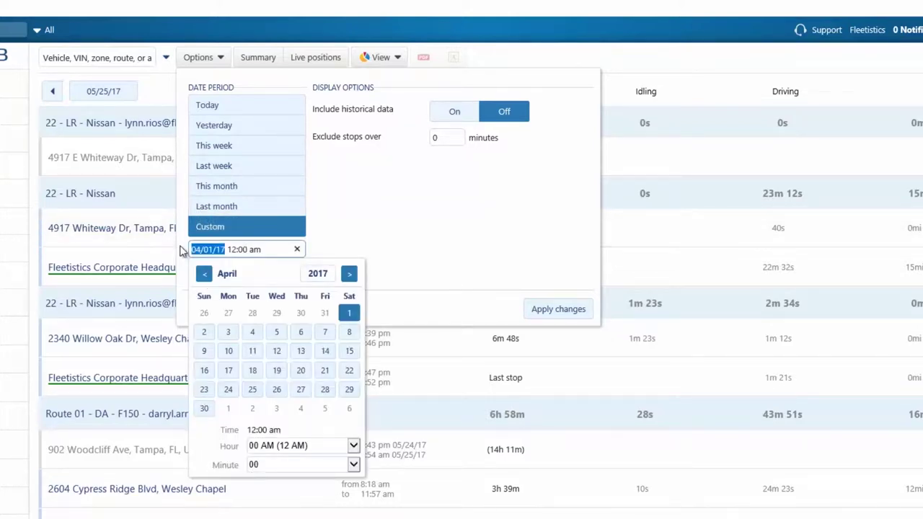
text(09/15/15)
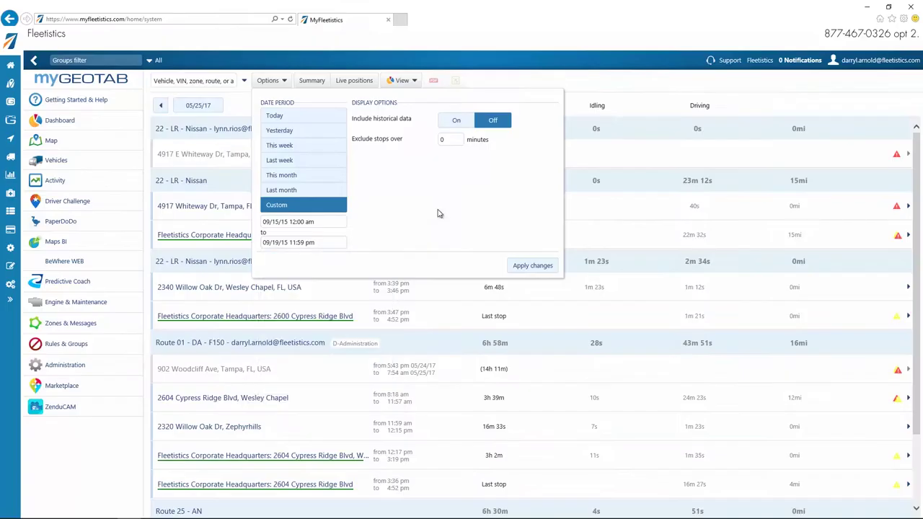
click(531, 271)
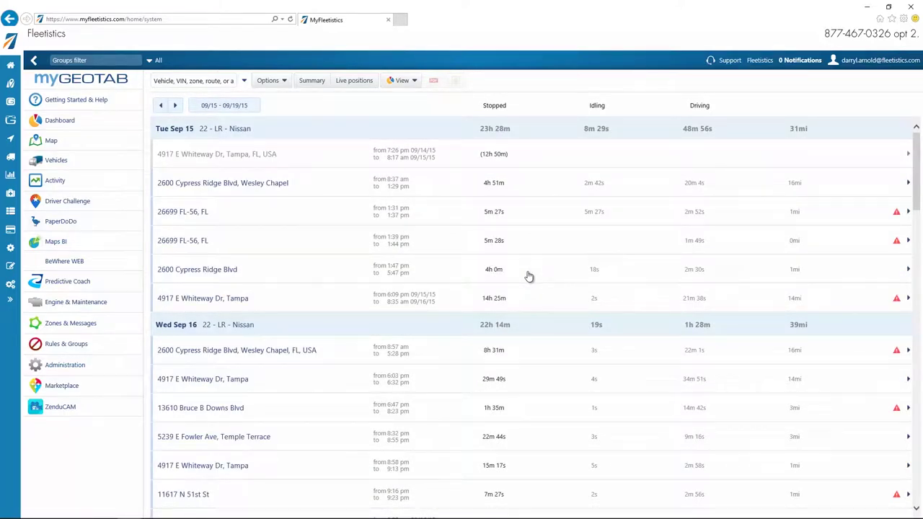
Step: Map the Wed Sep 16 trips of 22 - LR - Nissan, and switch the trips history to the Report view
click(444, 325)
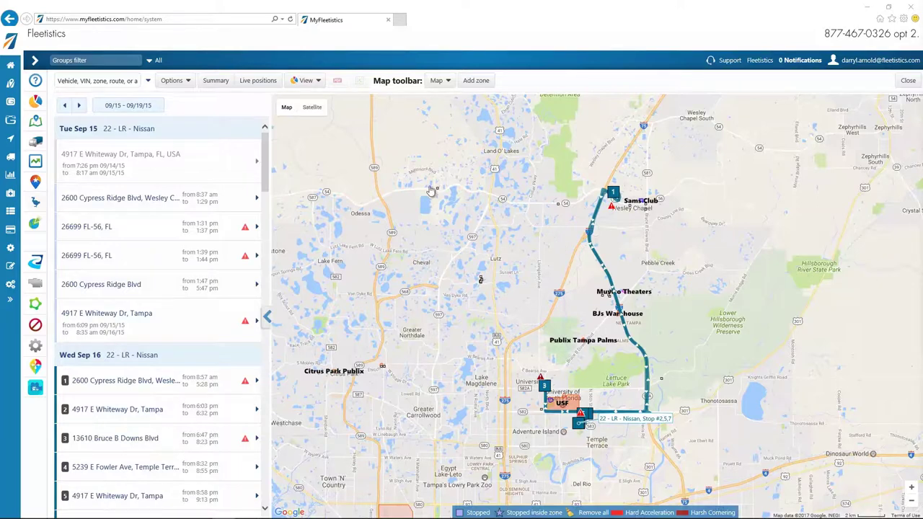
click(301, 84)
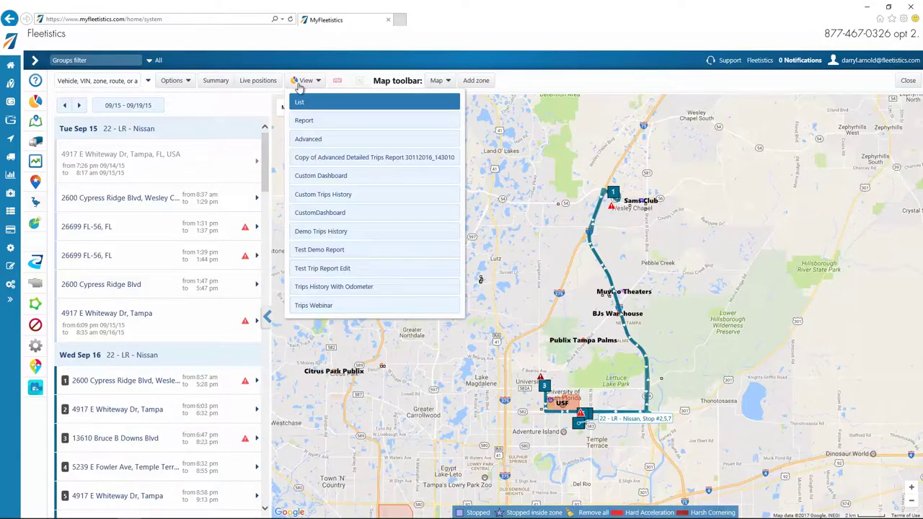
click(310, 122)
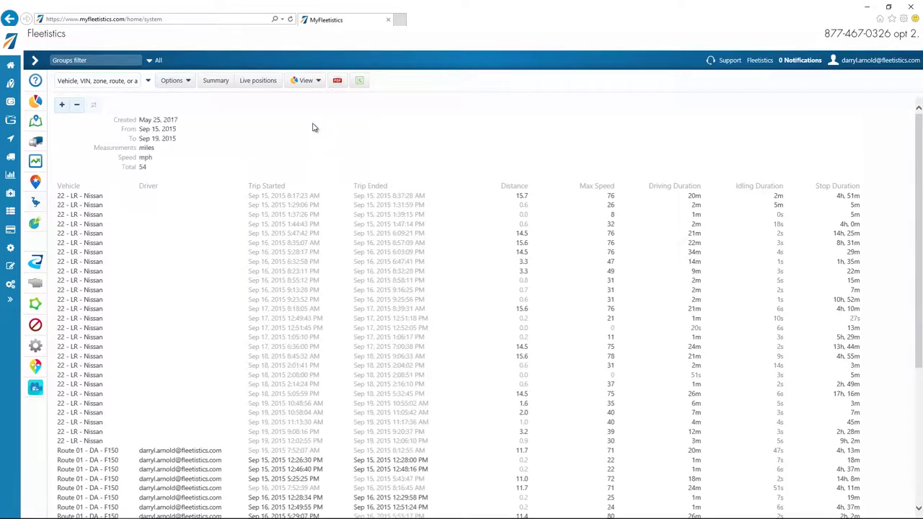
Step: Export the trips details report as a PDF, open it for viewing, and close it
click(339, 84)
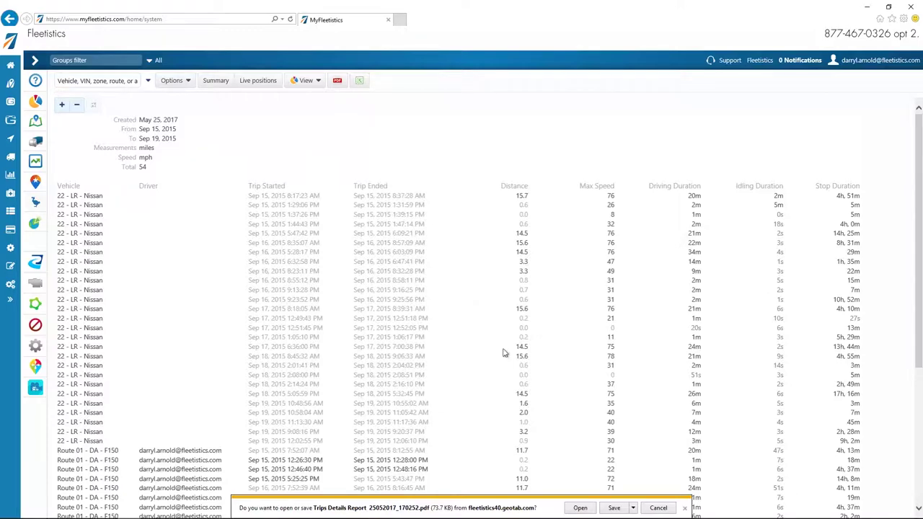
click(580, 508)
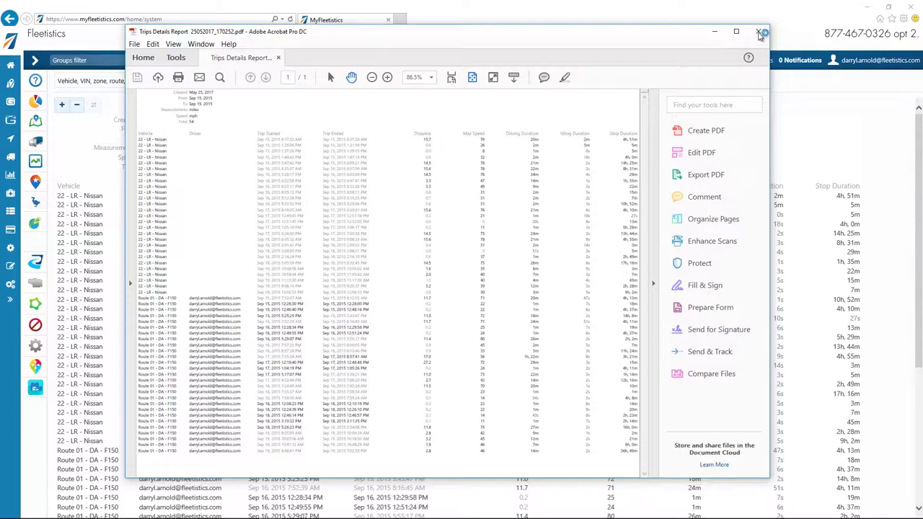
click(760, 32)
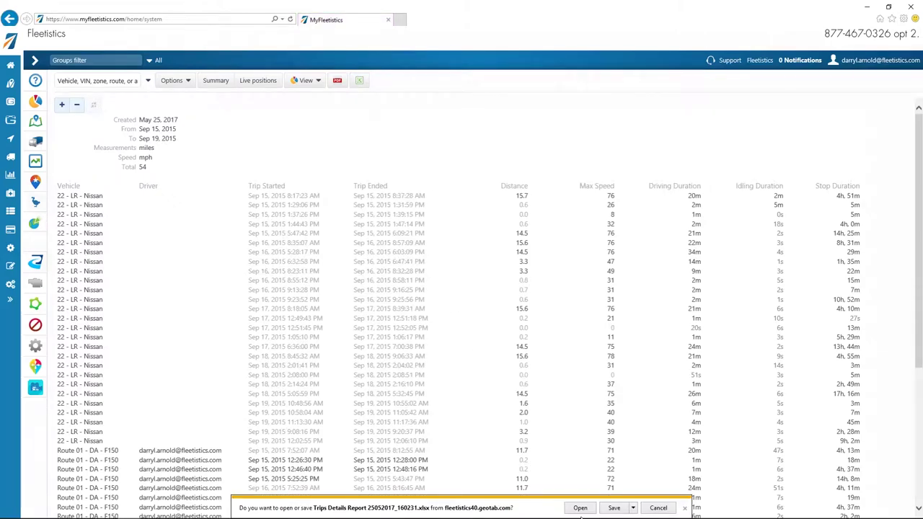
Step: Open the trips details report exported to Excel, enable editing, and unhide its Data sheet
click(581, 509)
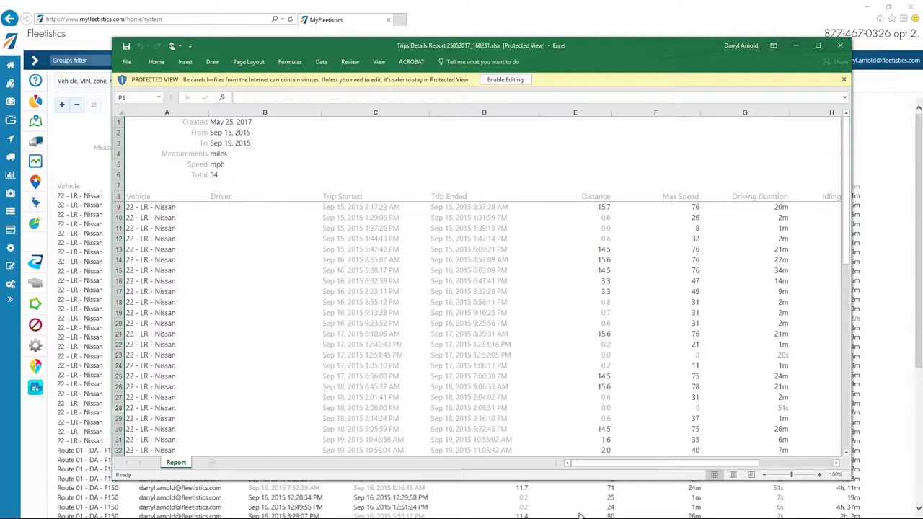
click(508, 79)
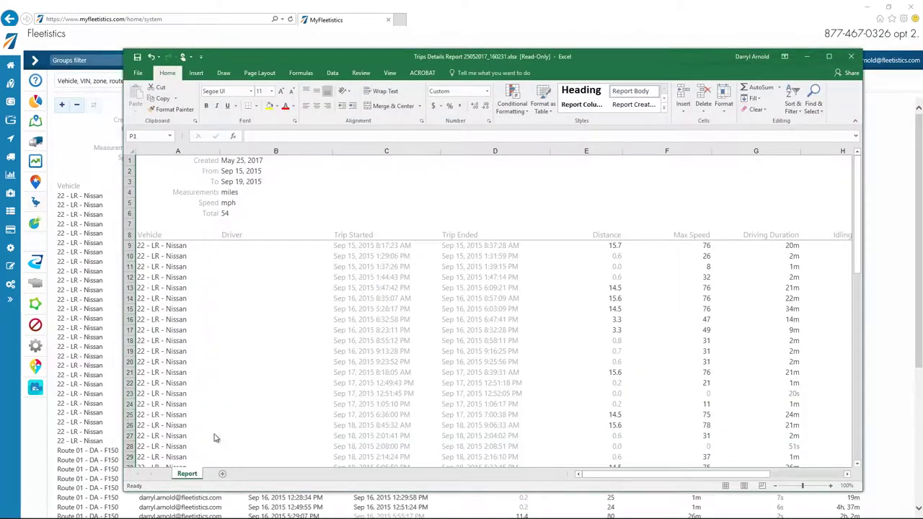
right_click(193, 476)
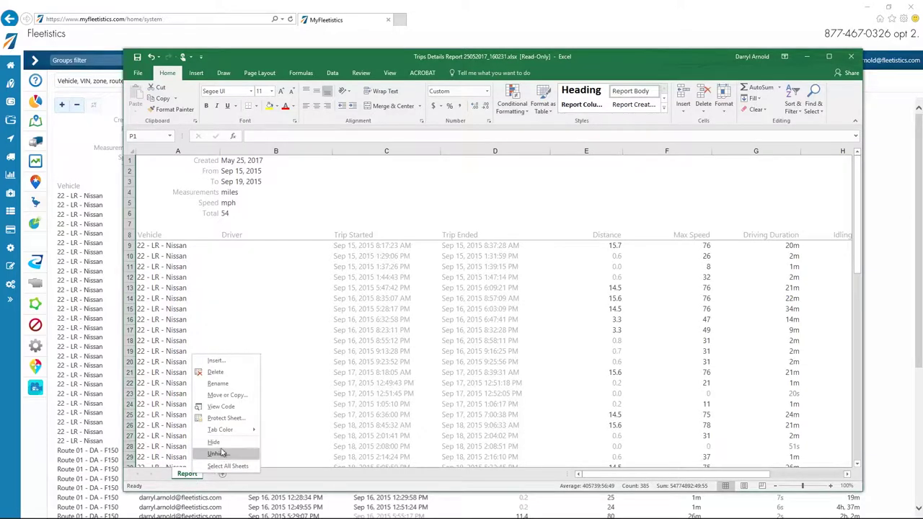
click(222, 454)
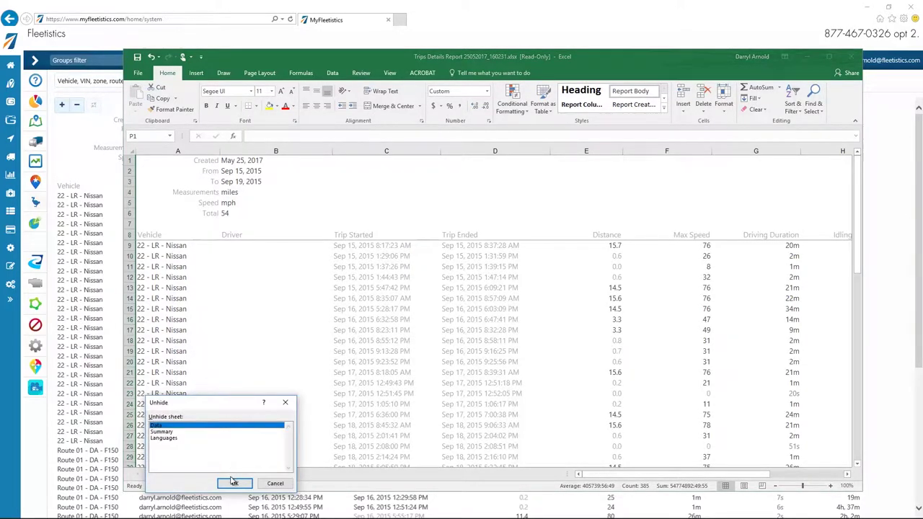
click(234, 484)
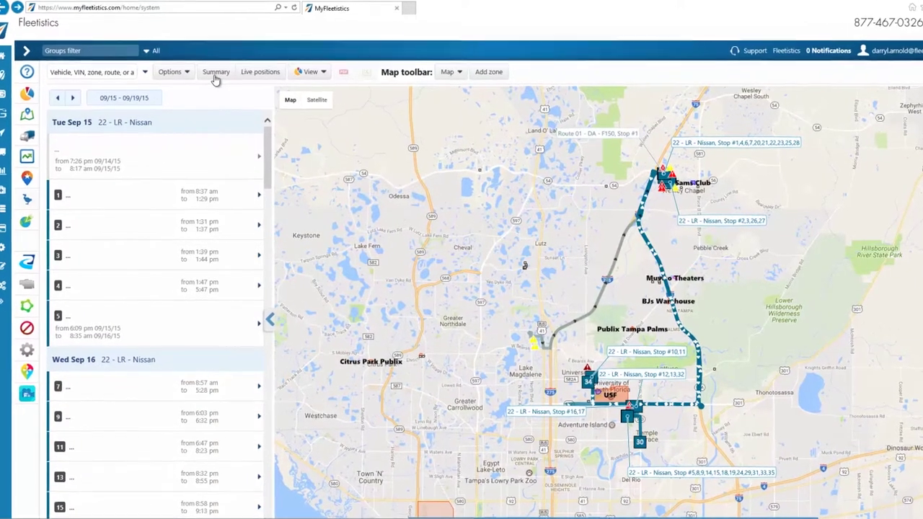
Step: Open the activity and trips summary report for September 15 to 19, 2015 and examine the distance bar of 22 - LR - Nissan
click(215, 73)
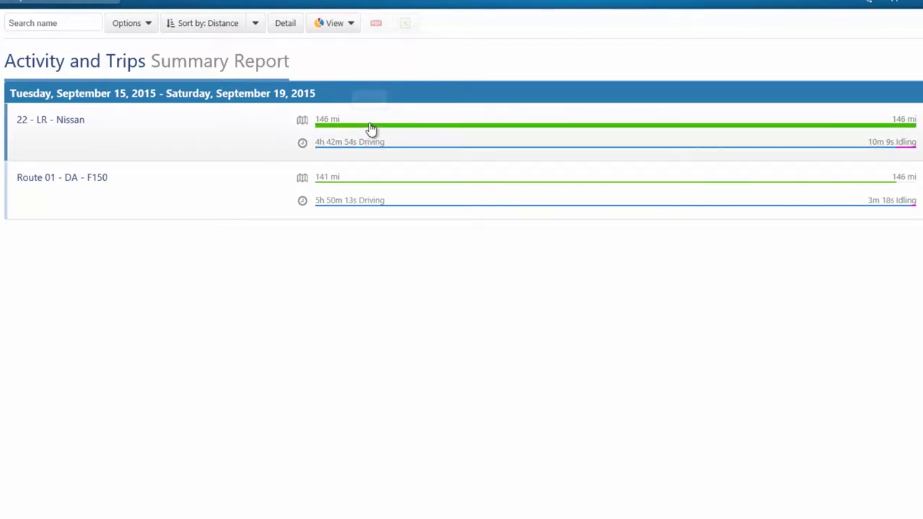
mouse_move(371, 129)
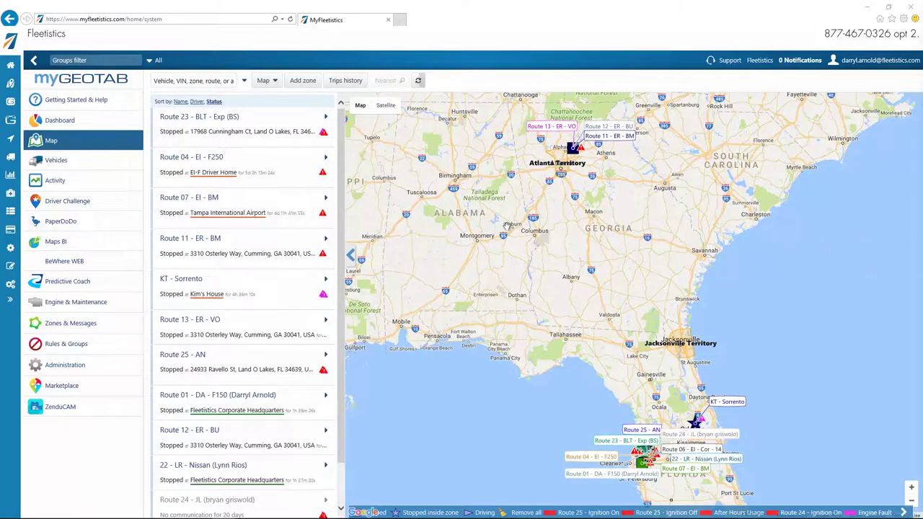
Step: Open the fleet dashboard and check which reports can be added to it
click(59, 121)
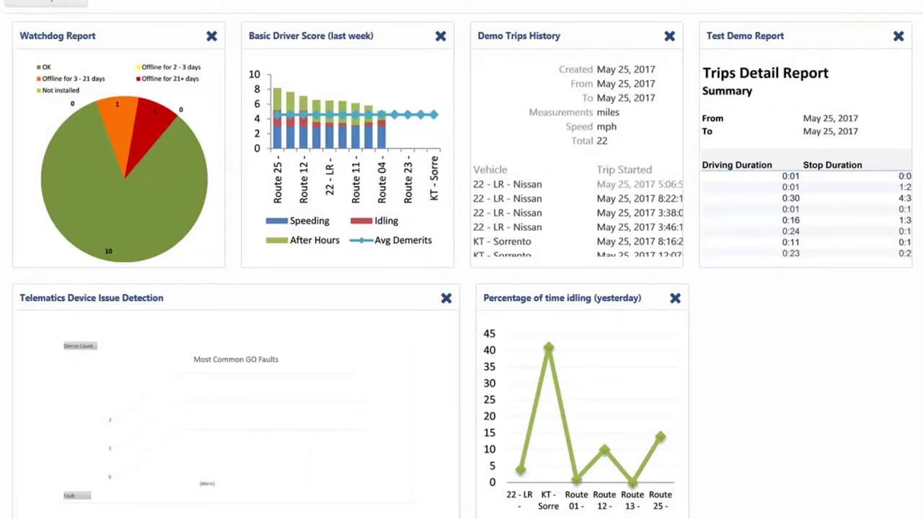
click(47, 3)
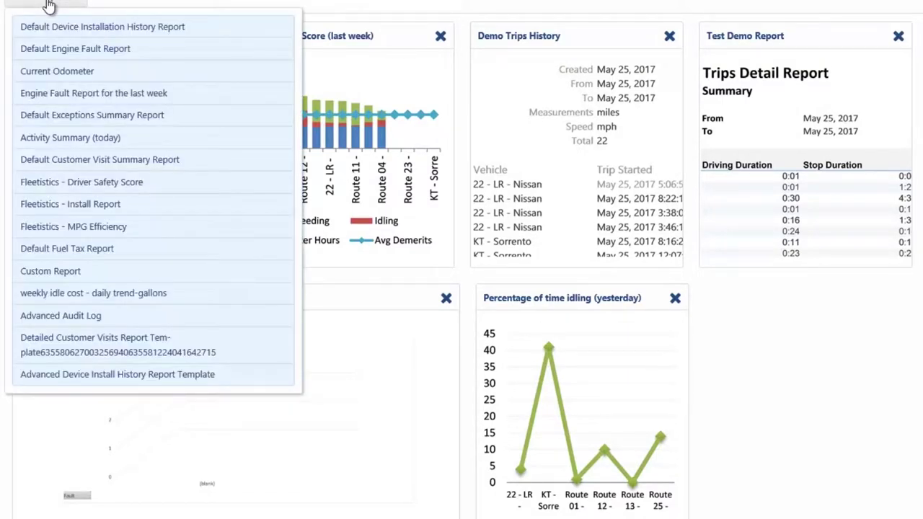
click(48, 4)
Step: Move the Watchdog Report after Basic Driver Score (last week), and remove Demo Trips History and Test Demo Report from the dashboard
drag(143, 36, 335, 43)
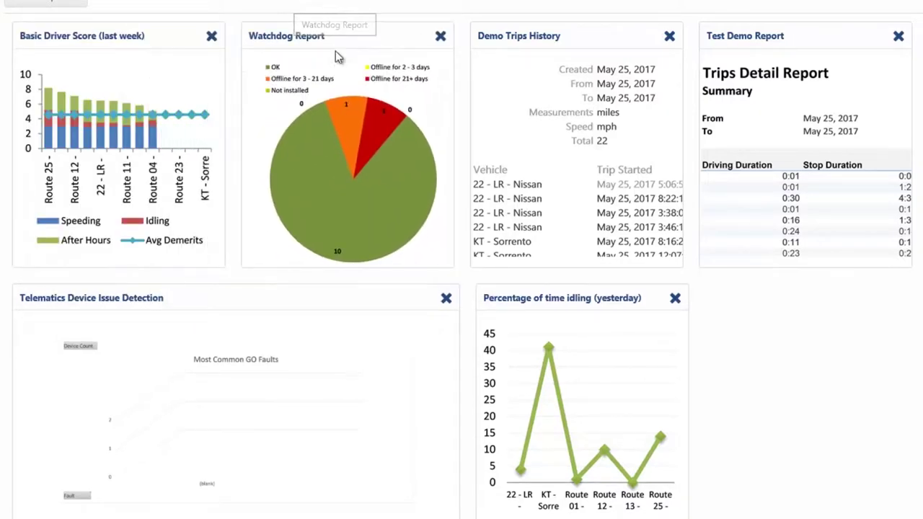
click(669, 37)
click(669, 36)
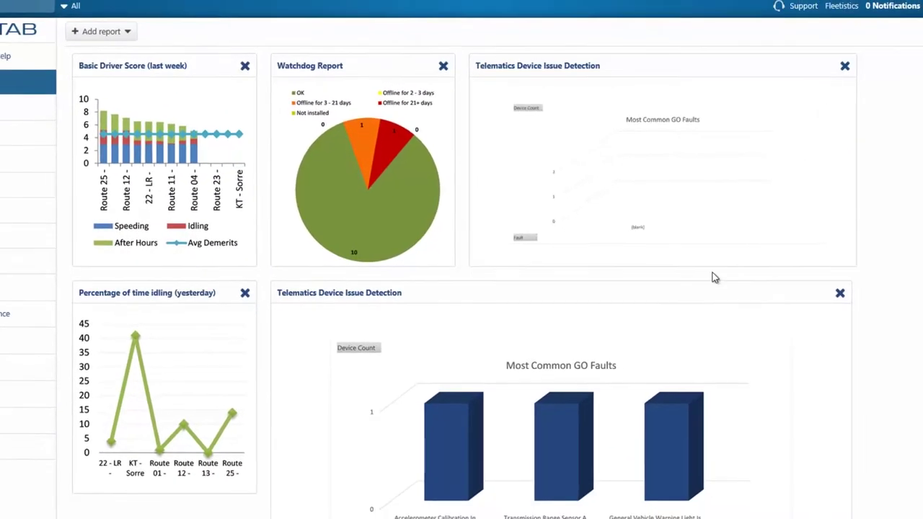
Step: Open the list of dashboard report templates in the report administration
click(71, 372)
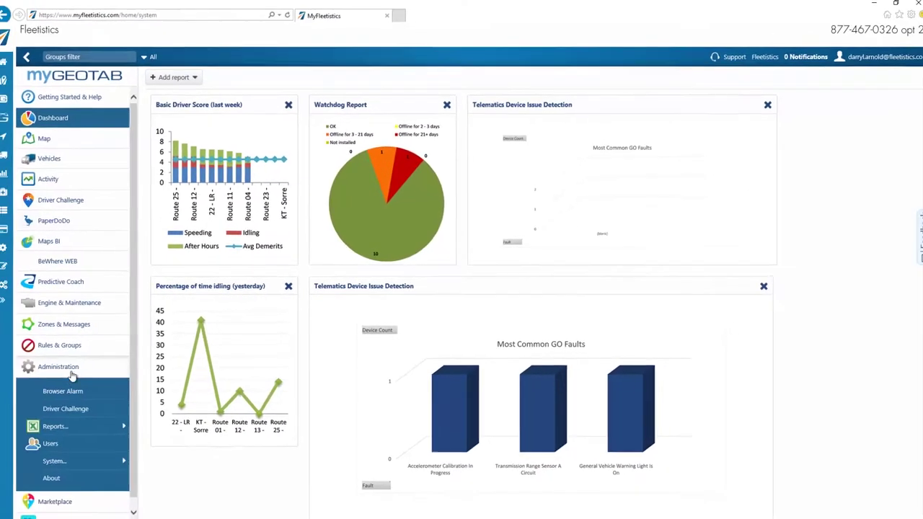
mouse_move(85, 431)
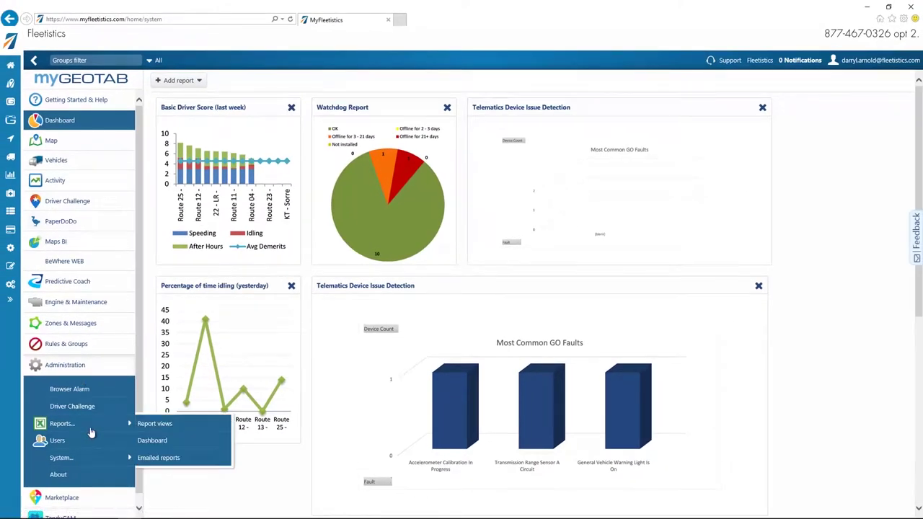
click(152, 440)
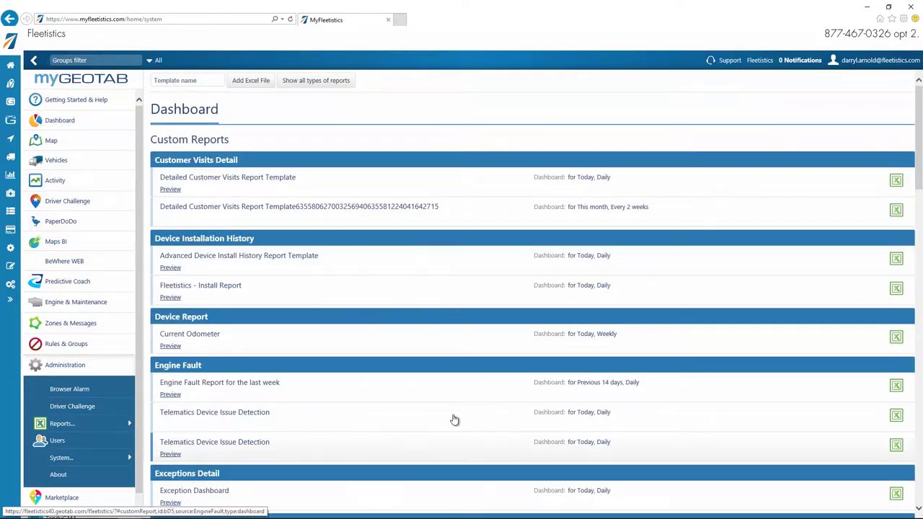
click(308, 289)
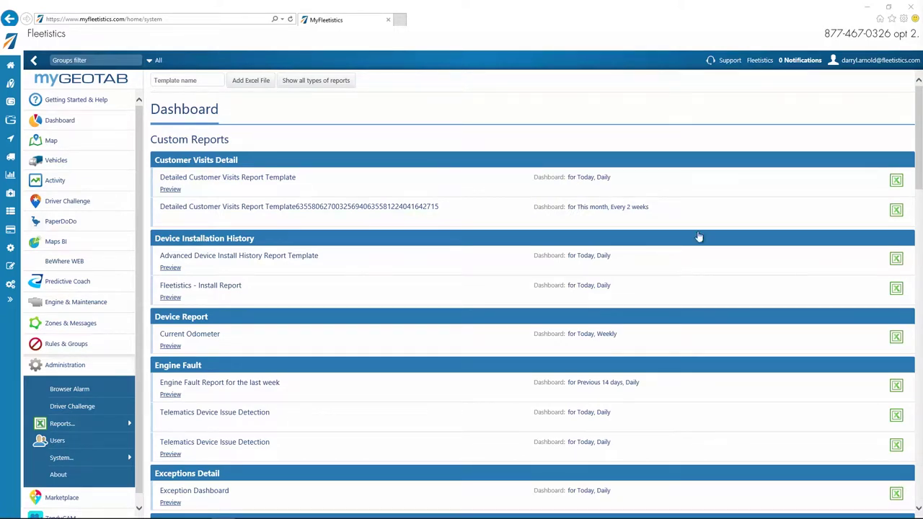
Step: Open the vehicle Route 01 - DA - F150 for editing and review its device, driver feedback and group settings
click(93, 161)
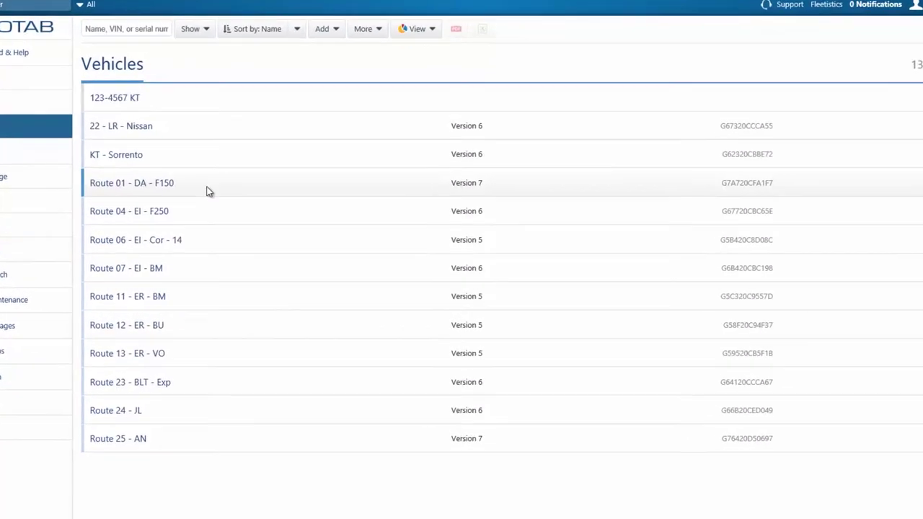
click(207, 189)
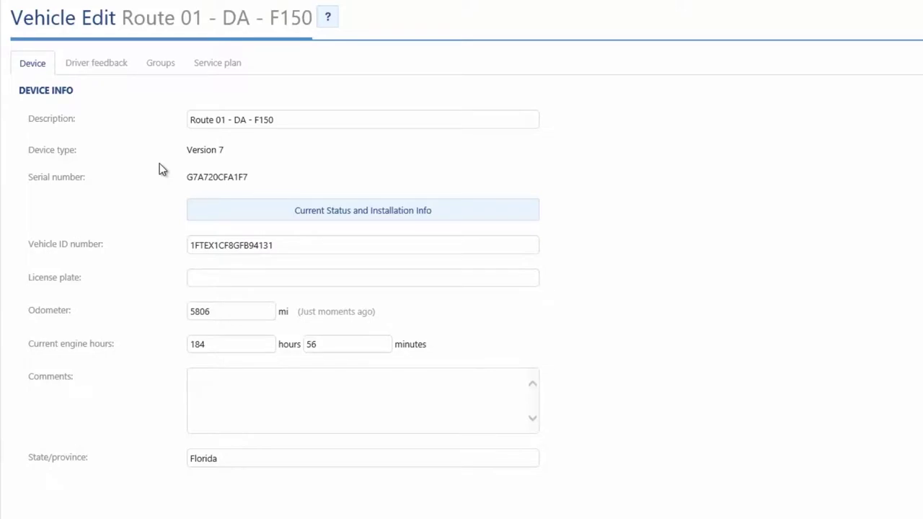
click(95, 64)
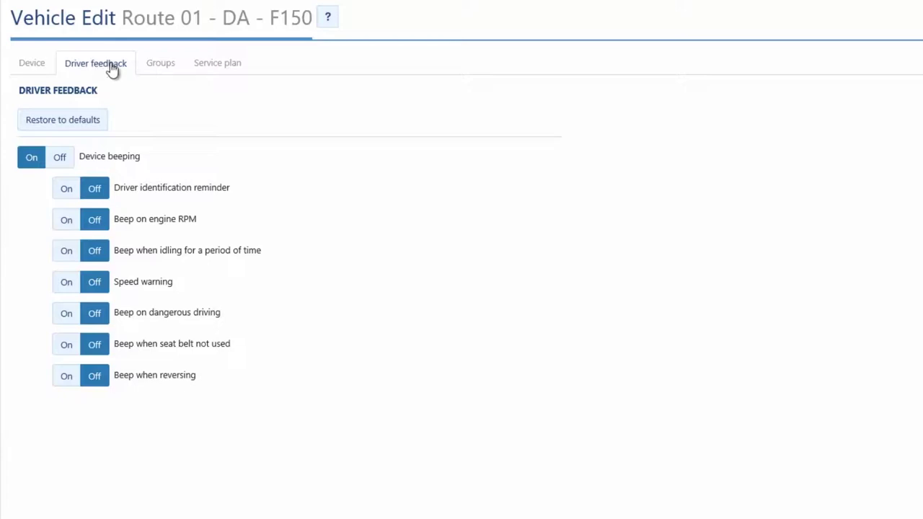
click(169, 66)
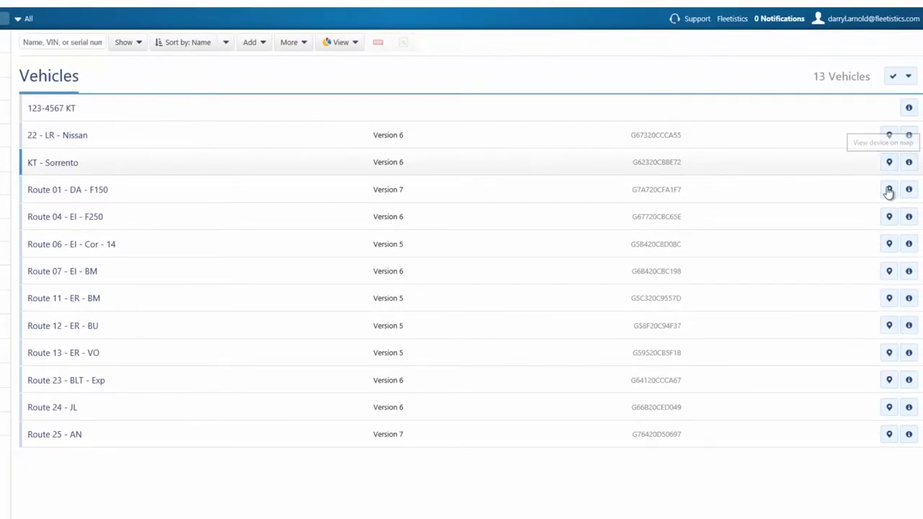
Step: Show Route 01 - DA - F150 on the map from the vehicle list and check the activity options
click(889, 189)
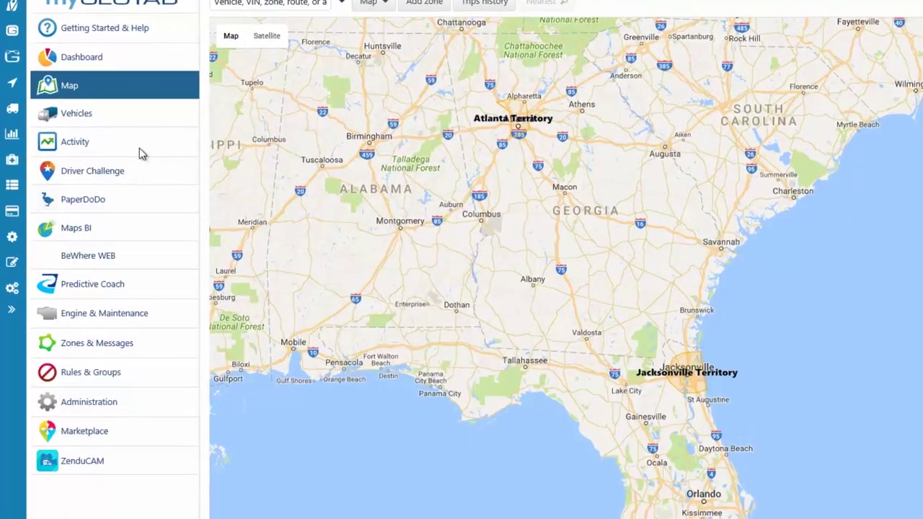
click(141, 146)
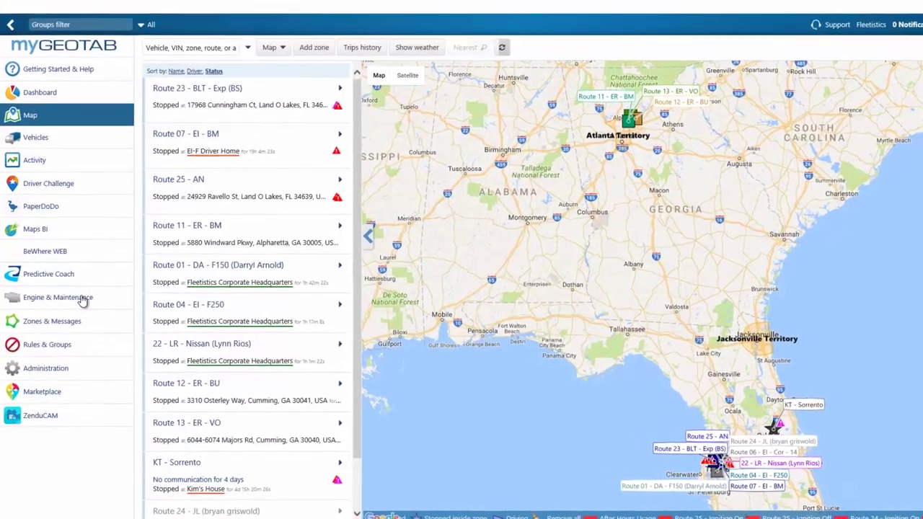
Step: Look through the Engine & Maintenance options, including trailers, reminders, and engine and device reports
click(79, 309)
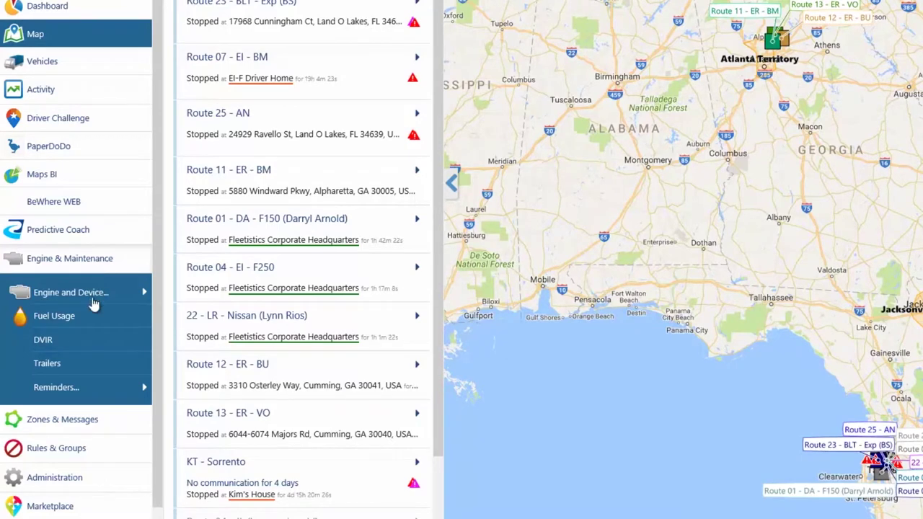
mouse_move(94, 305)
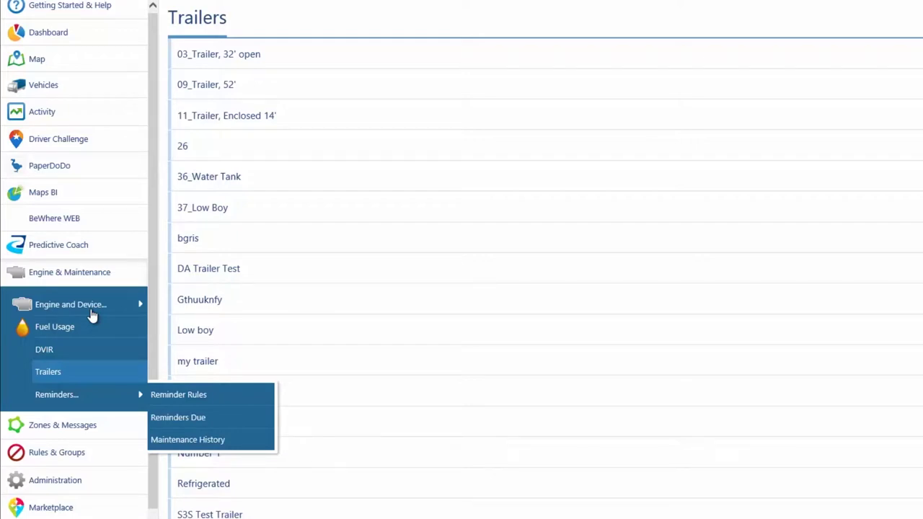
mouse_move(92, 315)
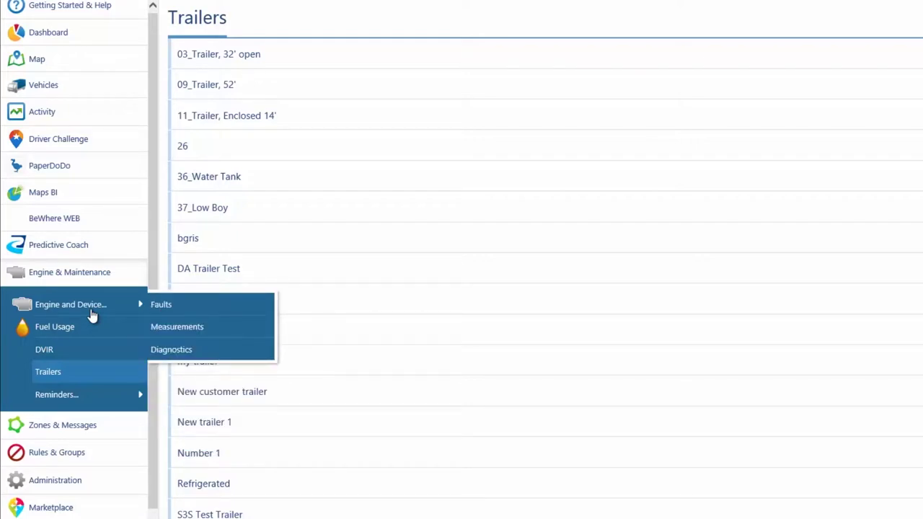
click(92, 314)
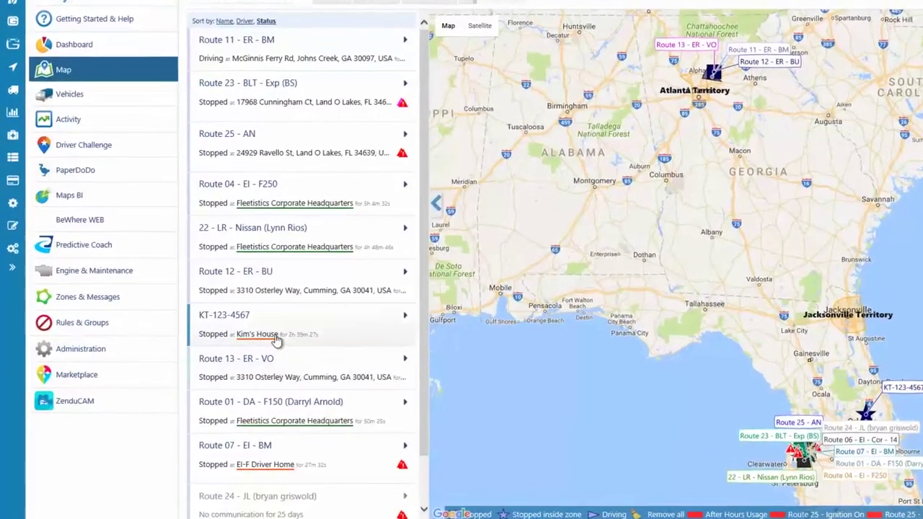
Step: Look through the Zones & Messages options for zones, customer visits, routes and messages
click(94, 298)
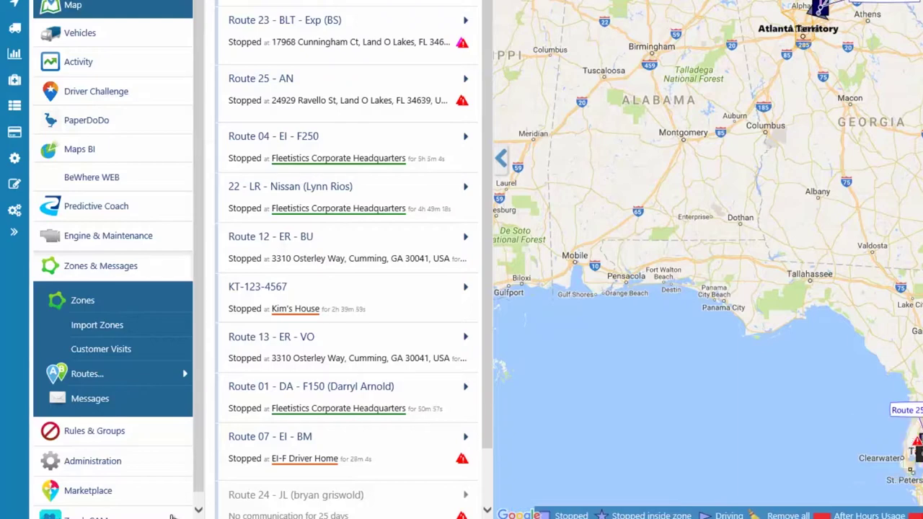
click(171, 515)
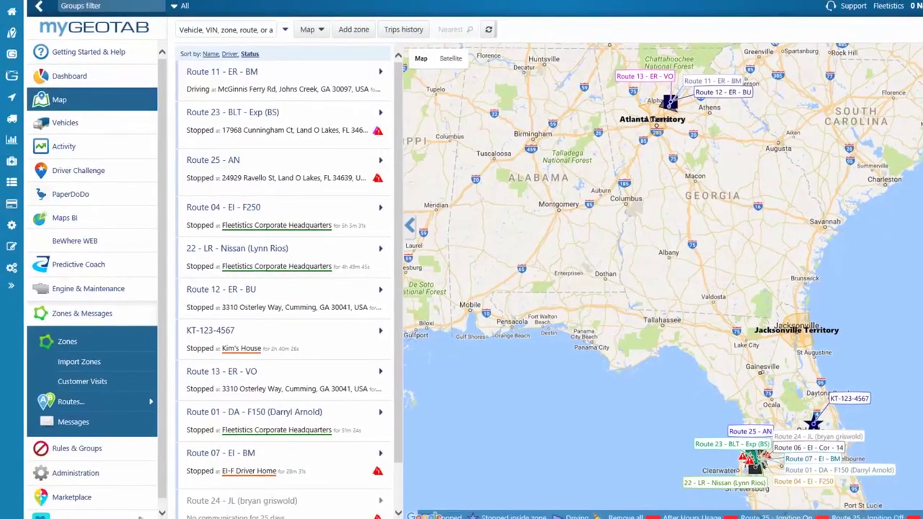
click(70, 402)
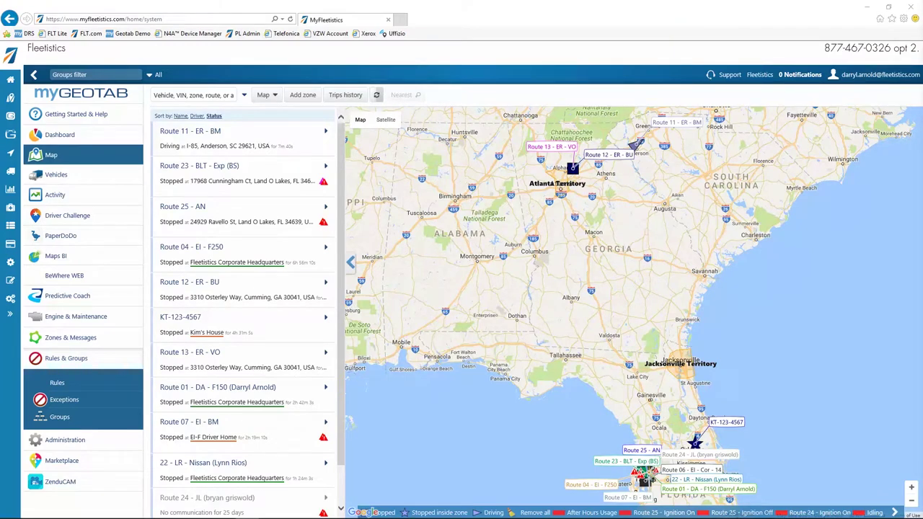
Step: Review the rules list, the groups tree and the exceptions report options, ending on the rules list
click(119, 385)
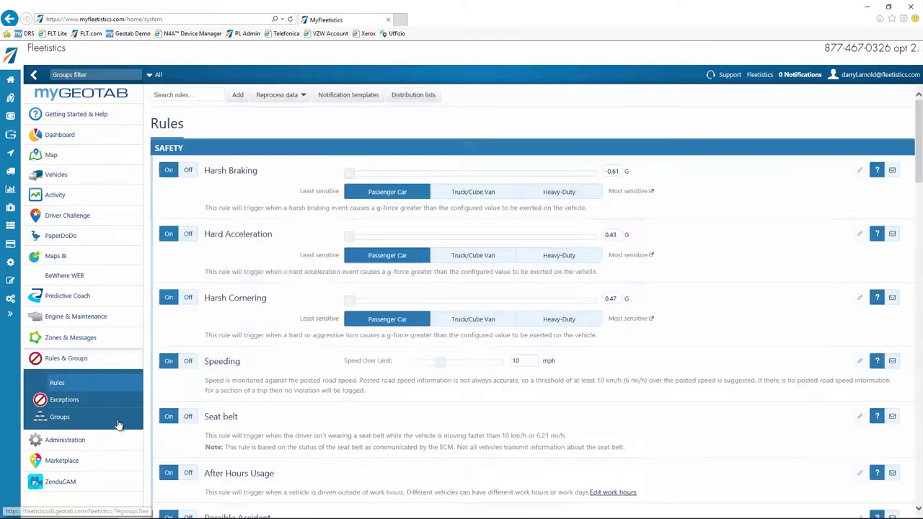
click(119, 425)
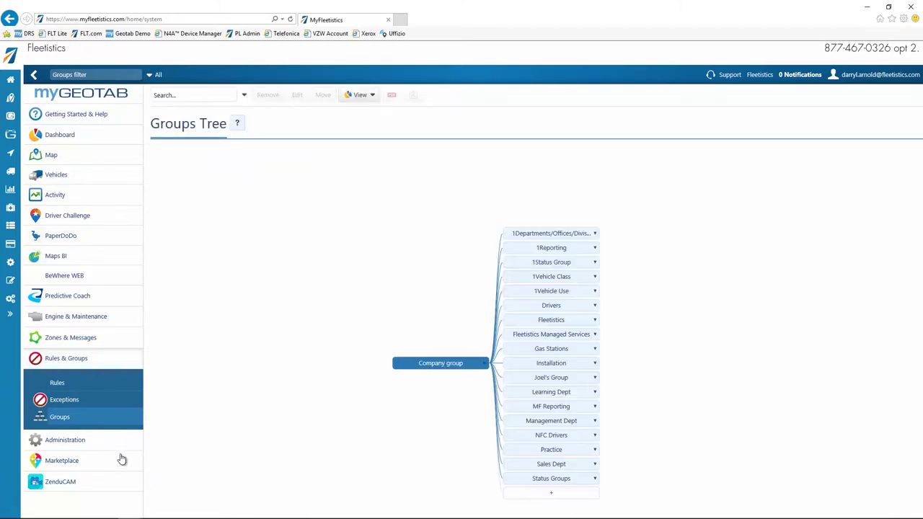
click(112, 403)
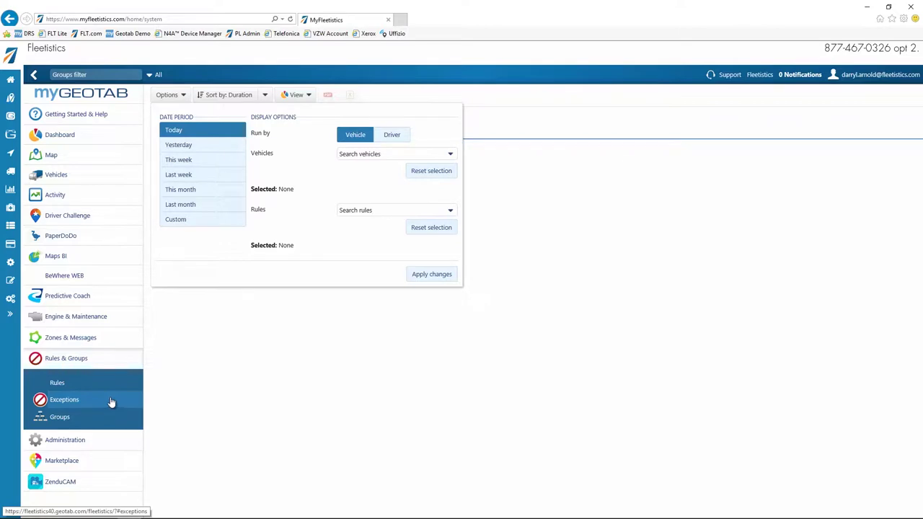
click(57, 383)
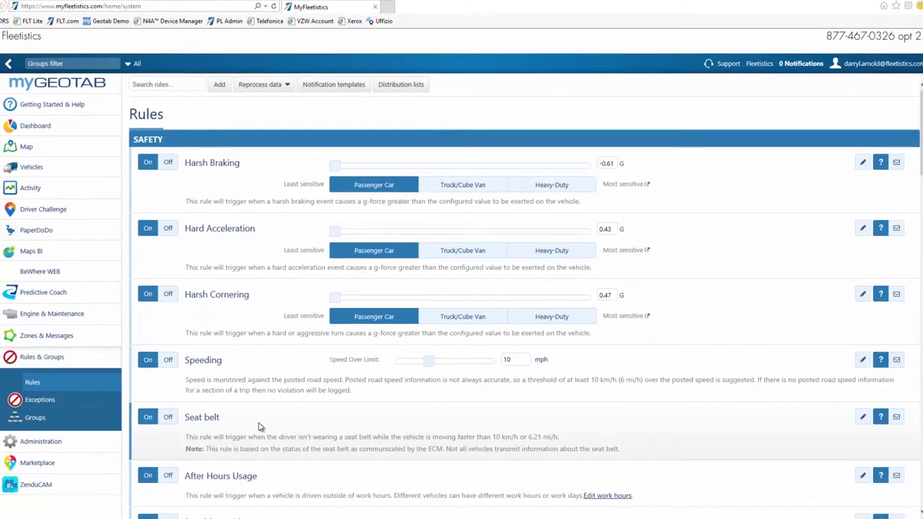
Step: Run the exceptions report by vehicle for last week
click(125, 407)
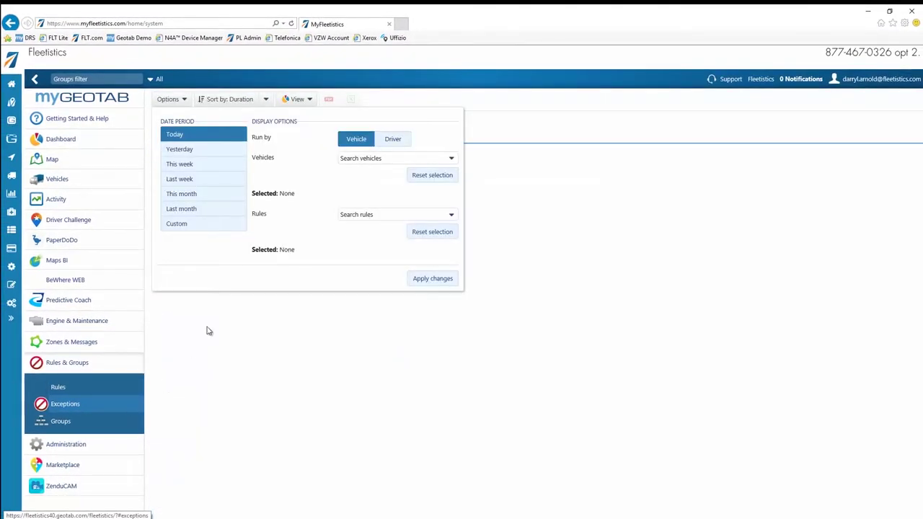
click(202, 179)
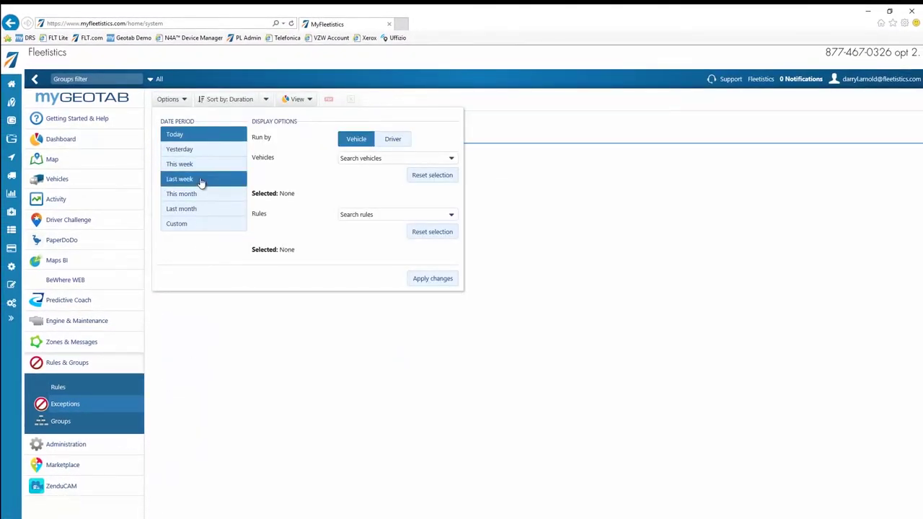
click(425, 279)
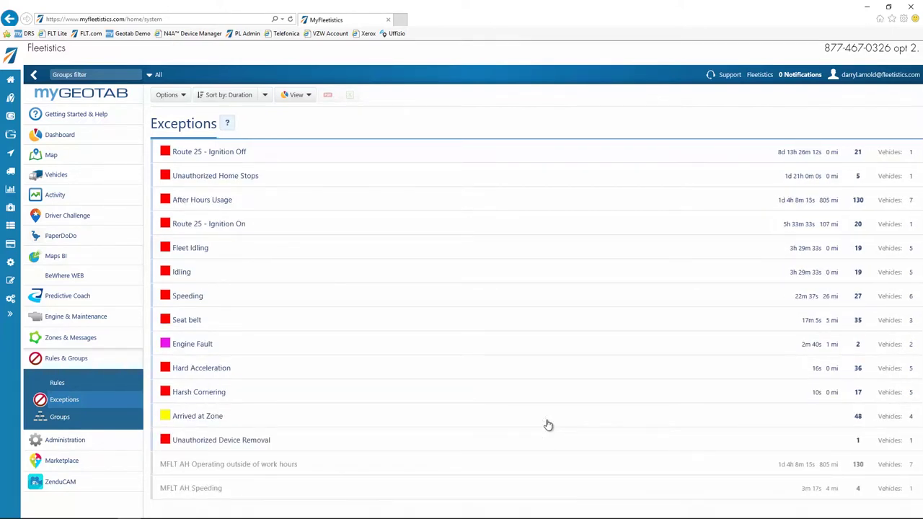
Step: Open the groups tree and examine the subgroups of 1Vehicle Use, the departments, offices and divisions group, and 1Reporting
click(51, 154)
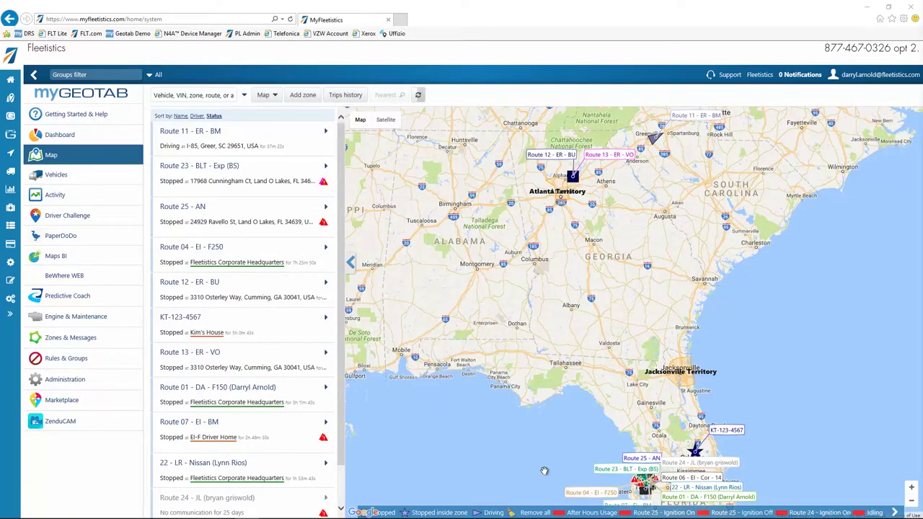
click(63, 362)
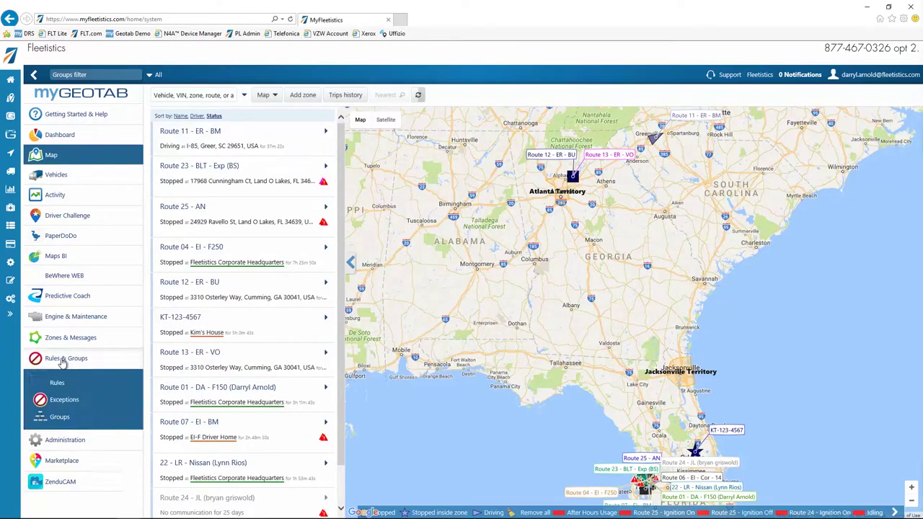
click(60, 419)
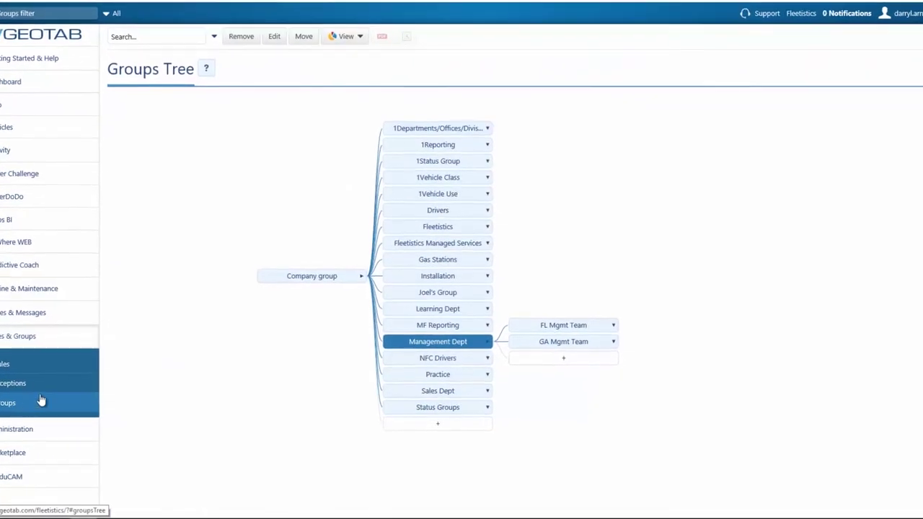
click(441, 193)
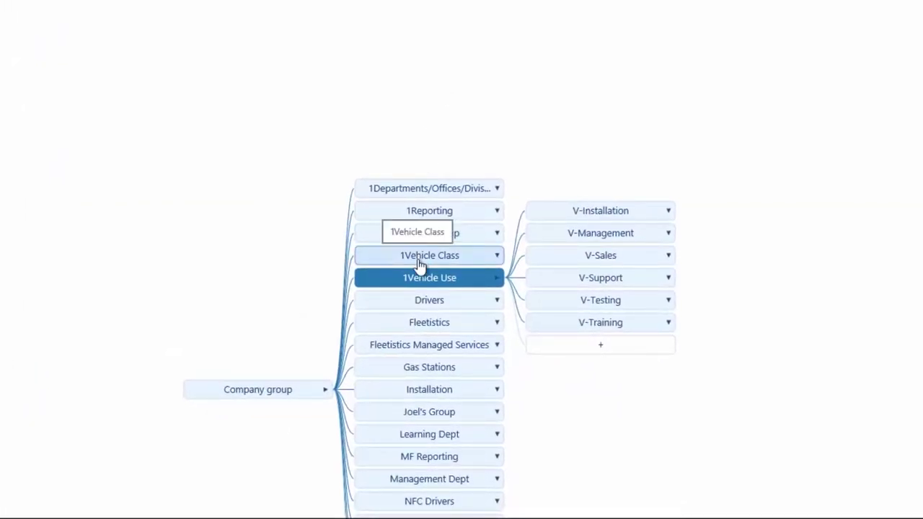
click(423, 189)
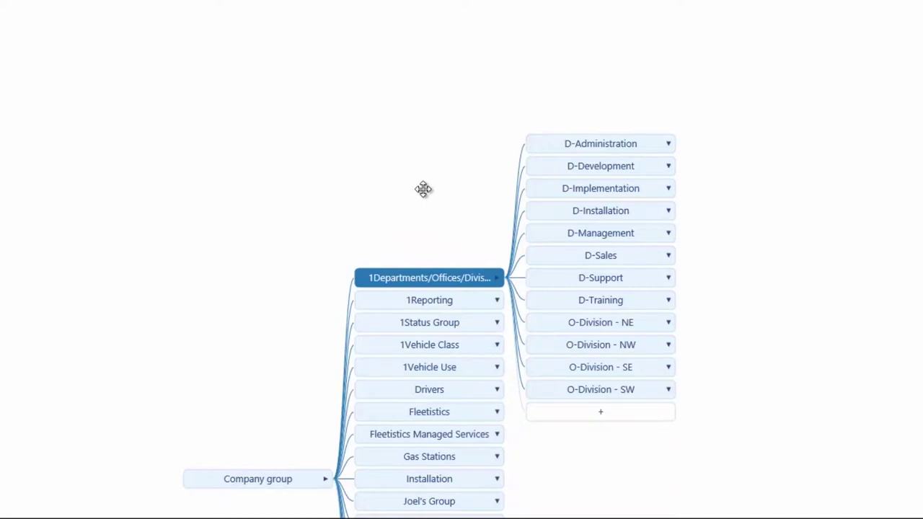
click(432, 305)
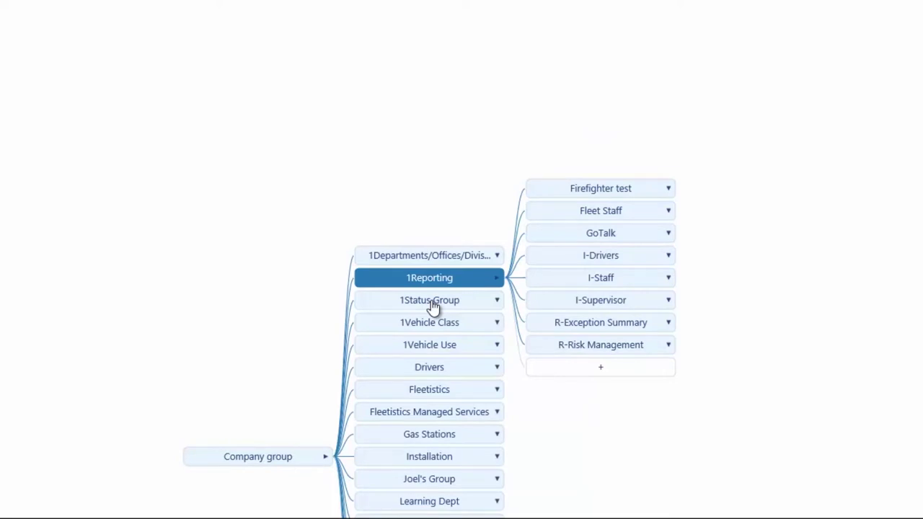
click(435, 253)
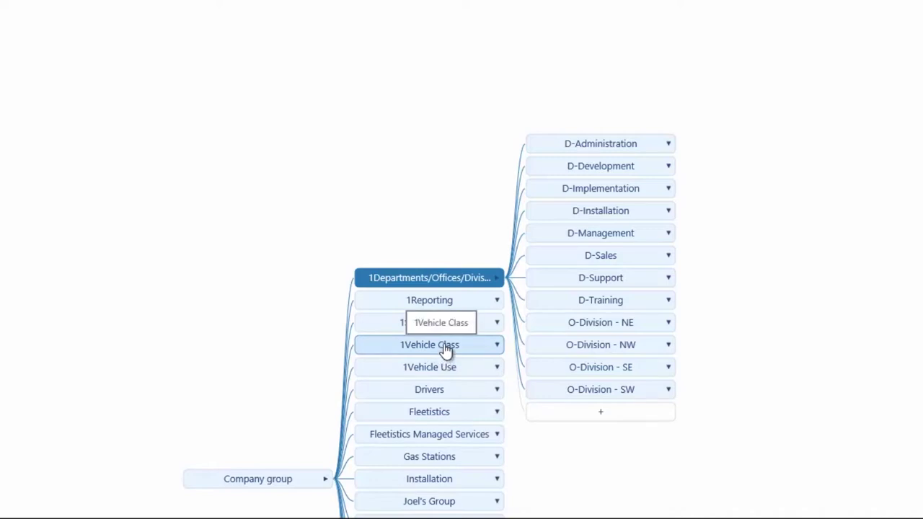
click(441, 303)
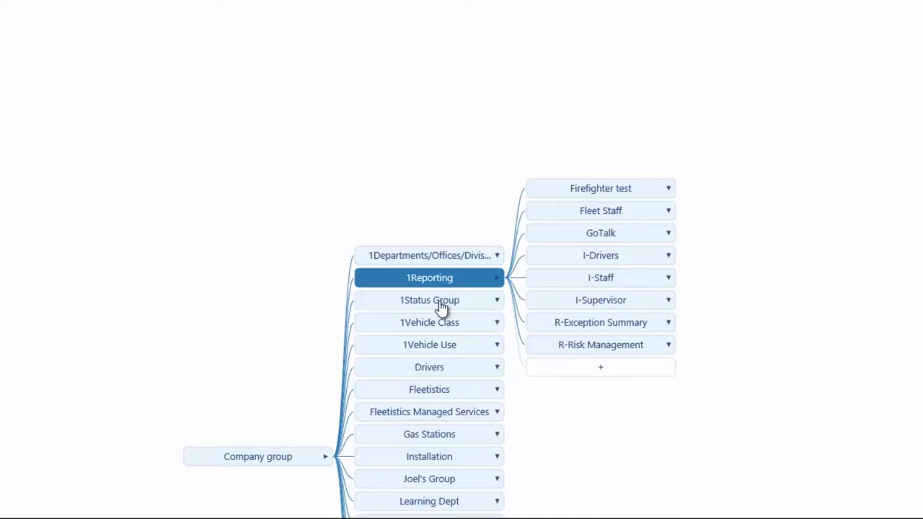
Step: Examine the subgroups of Management Dept, and return to those of 1Reporting
drag(441, 306, 508, 366)
drag(579, 392, 572, 208)
click(427, 335)
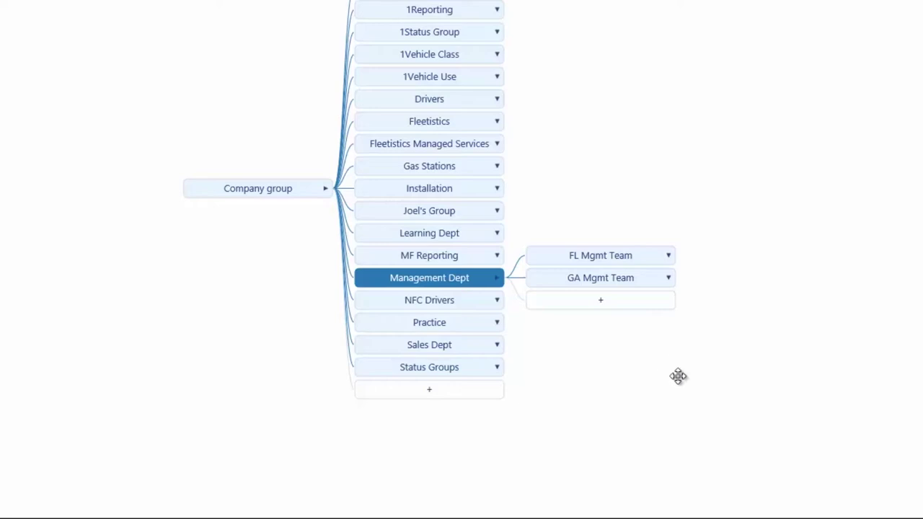
click(430, 10)
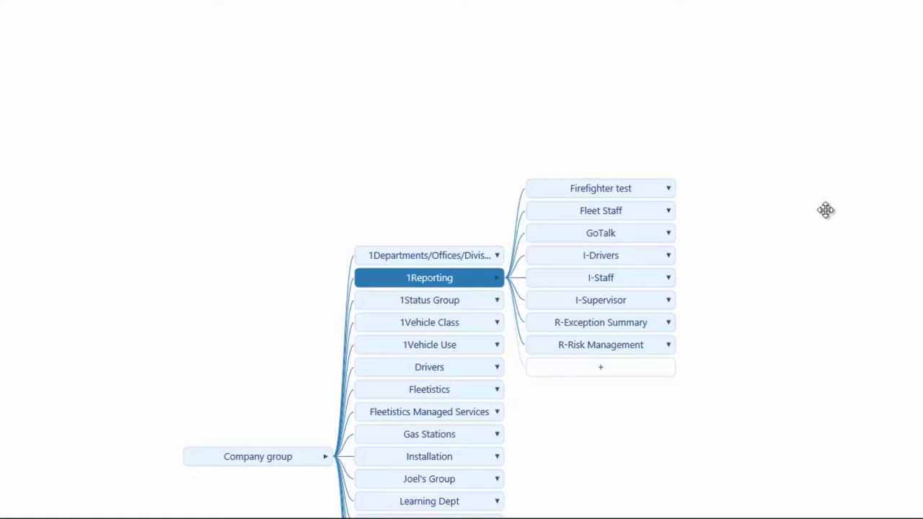
drag(826, 210, 826, 48)
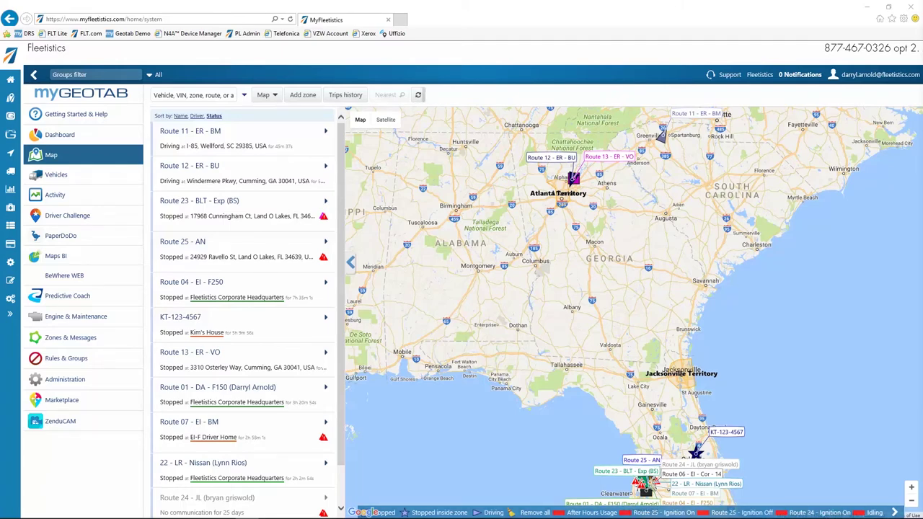
Step: Check the administration options for reports, users and system, and open the list of report views
click(93, 382)
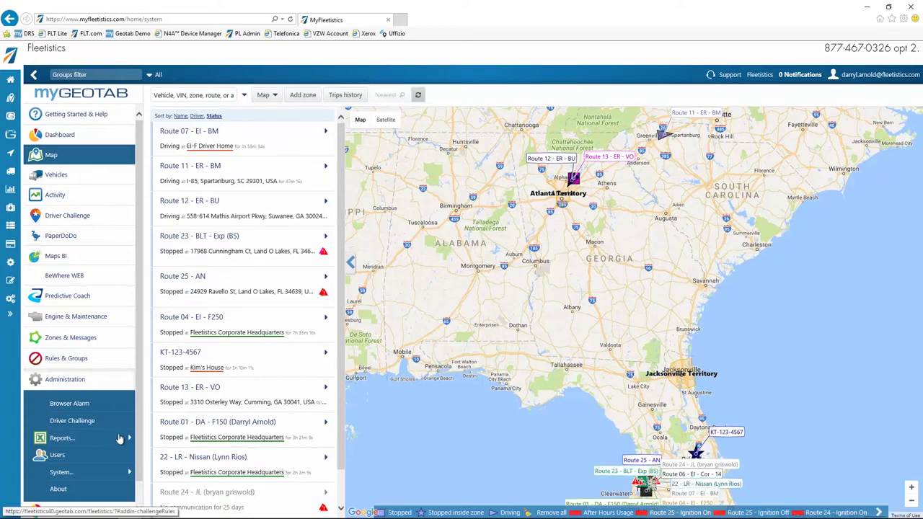
mouse_move(119, 440)
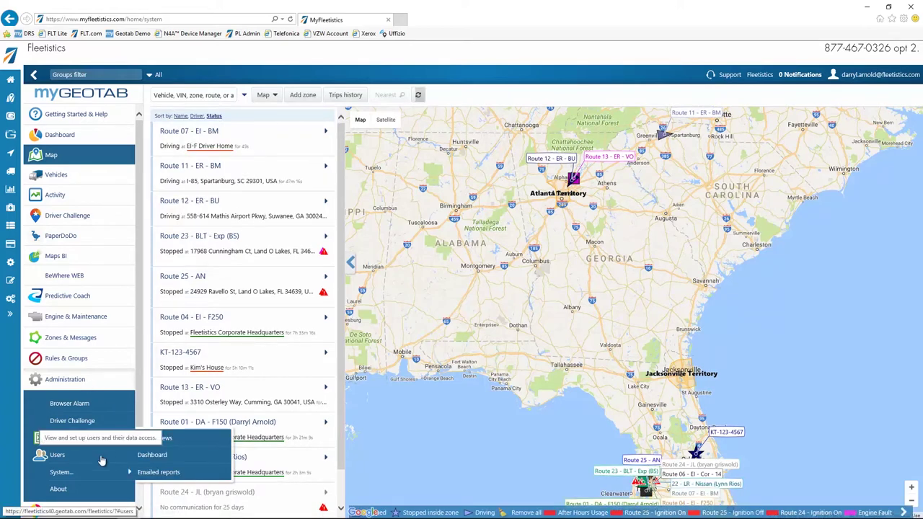
mouse_move(98, 476)
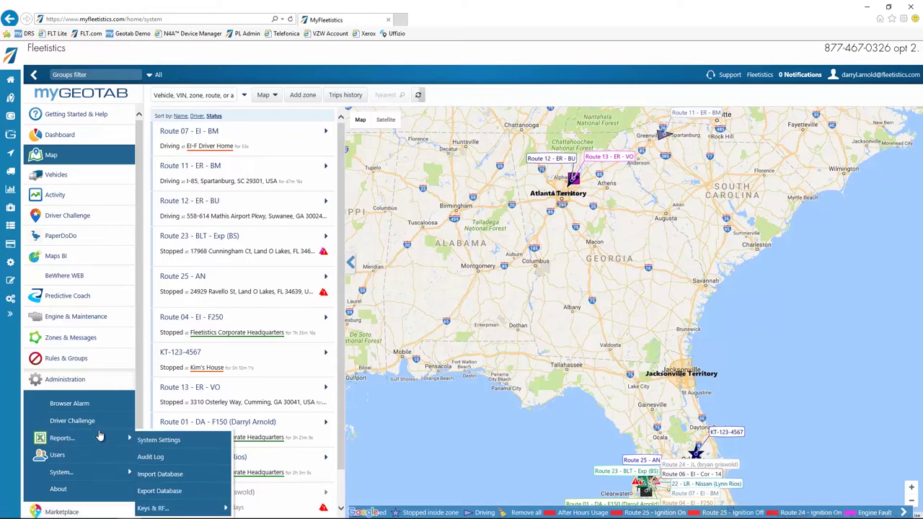
click(154, 438)
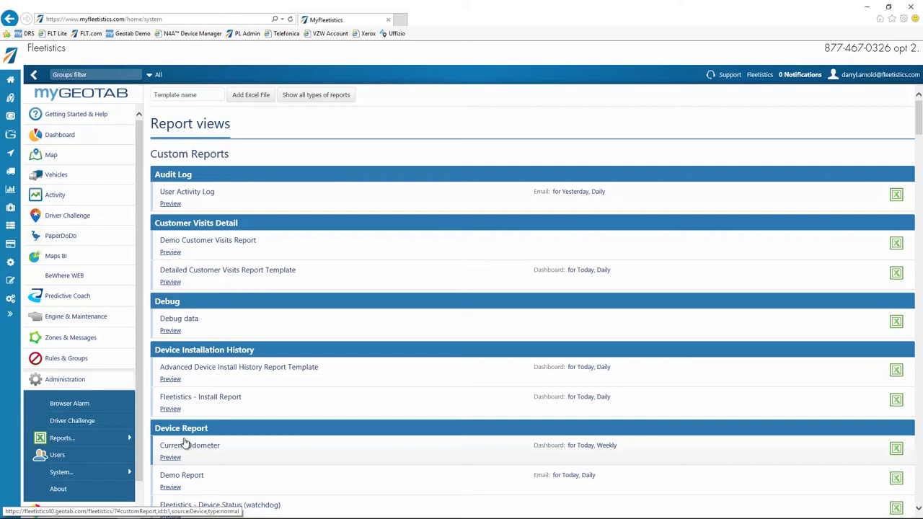
Step: Open the after-hours account from the users list and check the available security clearance levels without changing the current one
click(103, 460)
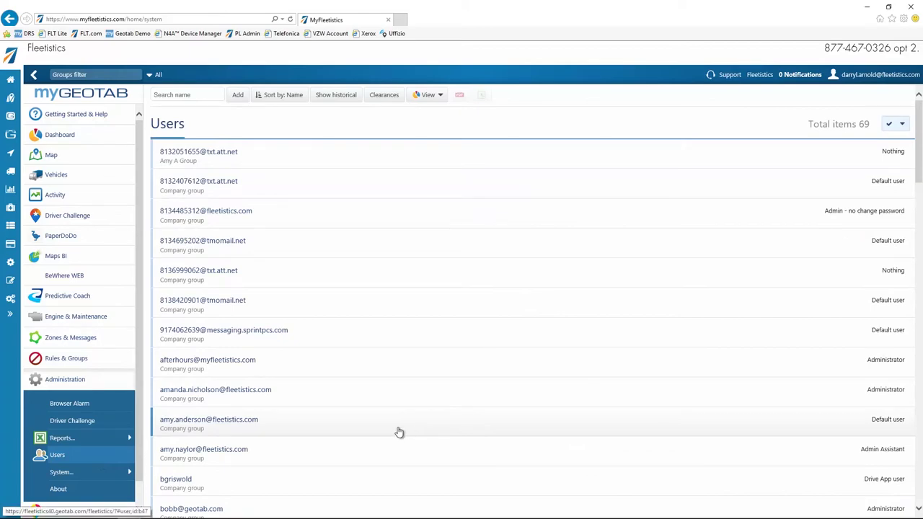
click(282, 368)
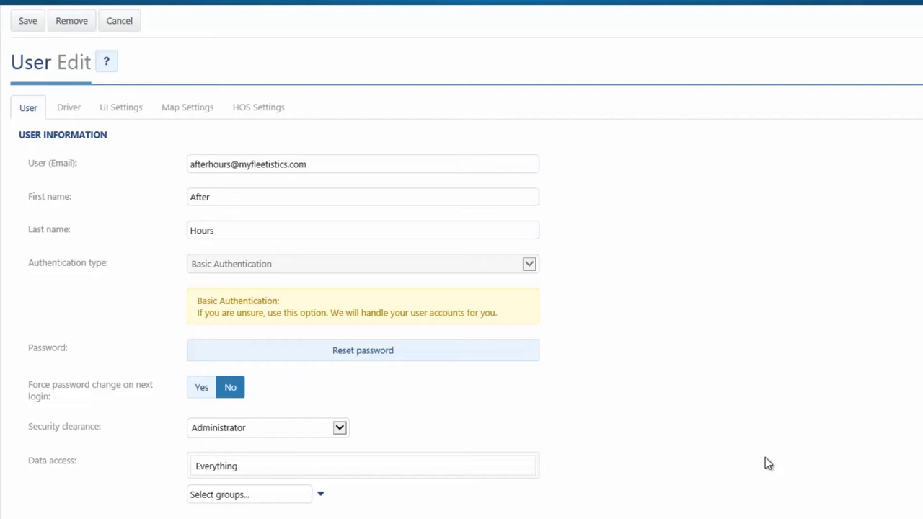
click(338, 428)
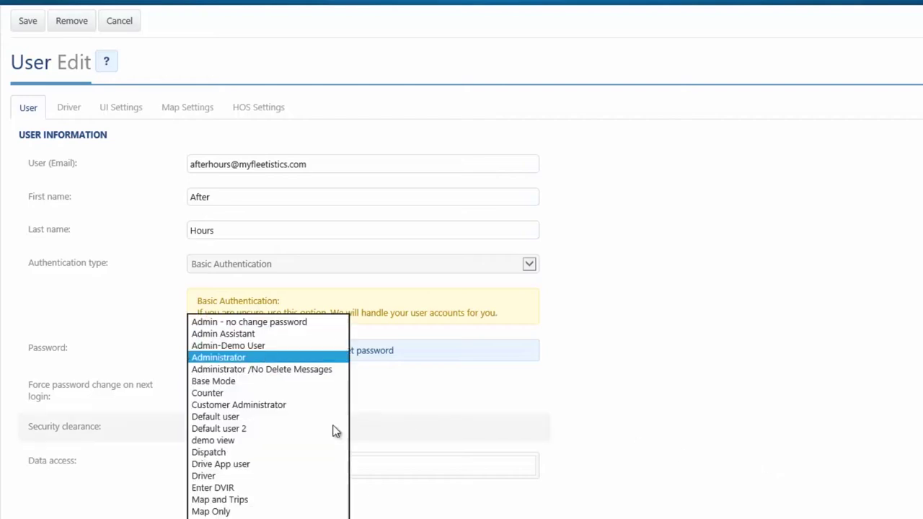
click(743, 440)
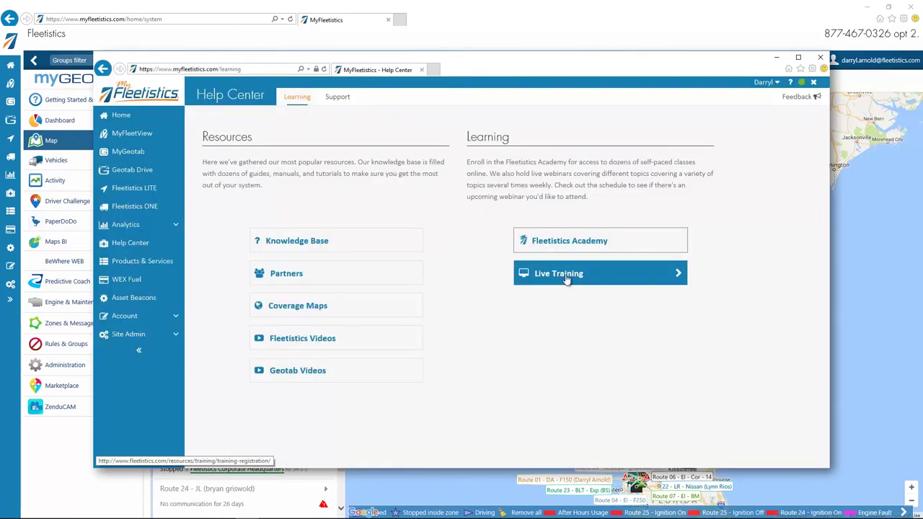
Step: Check the Live Training registration page, close it and return to the MyFleetistics Help Center
click(569, 279)
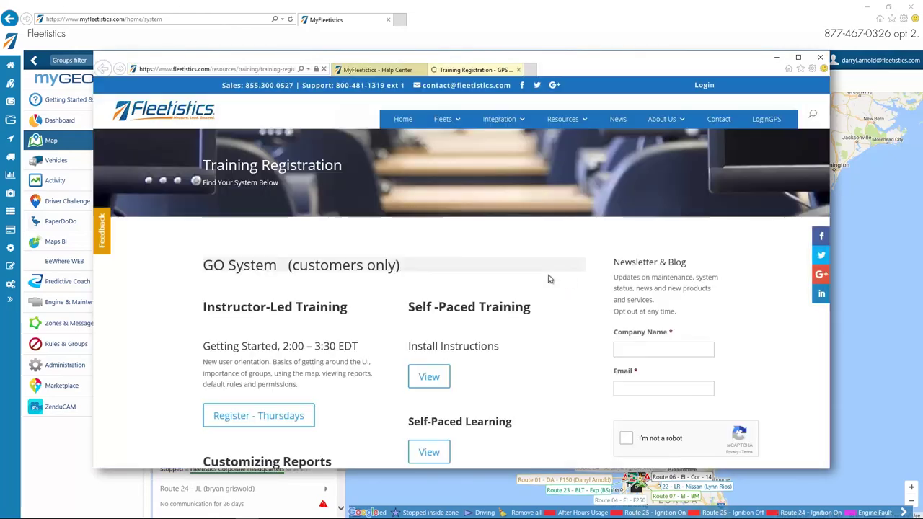
click(518, 70)
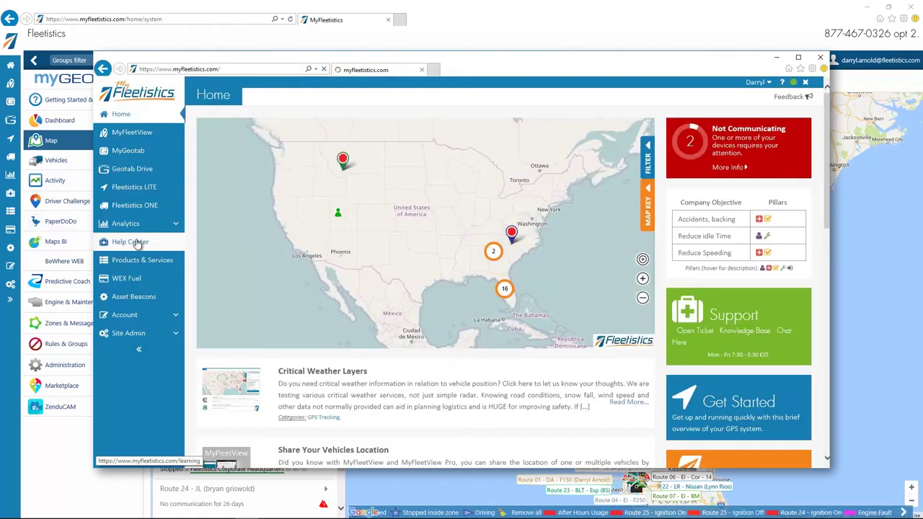
click(138, 245)
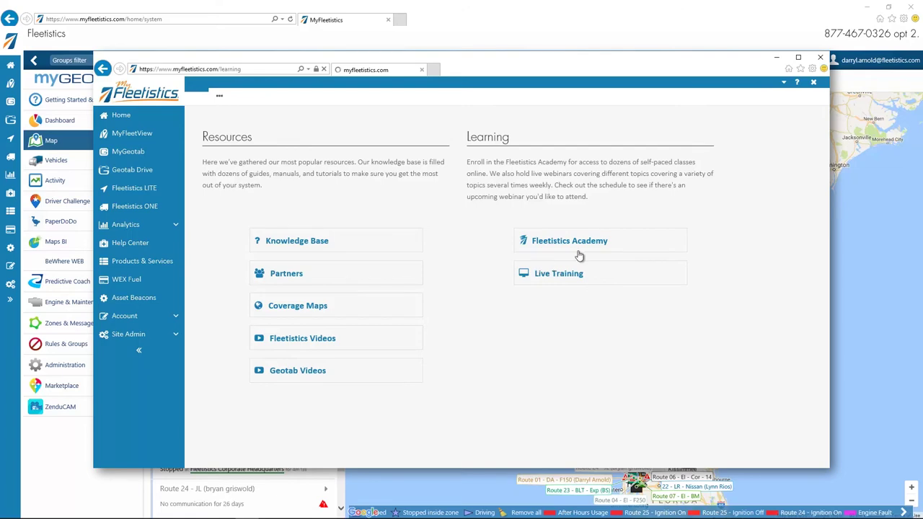
Step: Log in to Fleetistics Academy from the Help Center, and look over the Fleetistics channel on YouTube
click(579, 246)
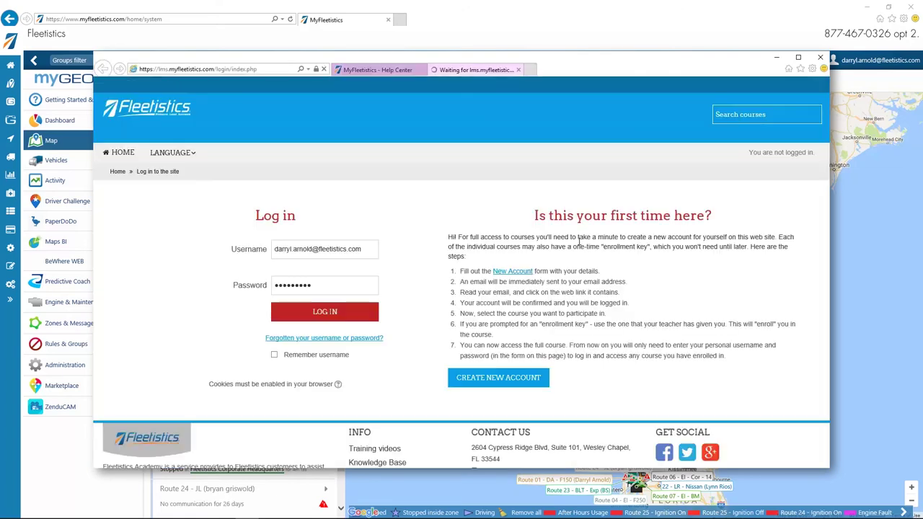
click(323, 313)
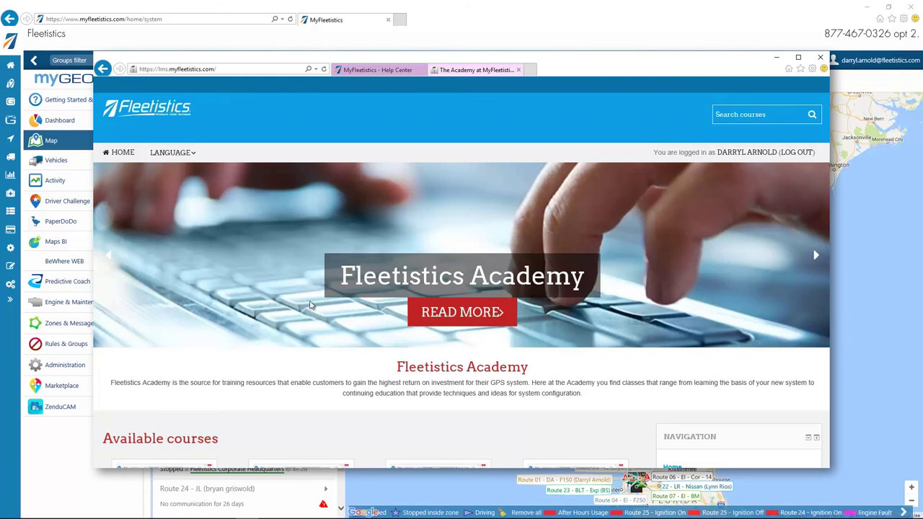
key(alt+Left)
scroll(272, 345, down, 1)
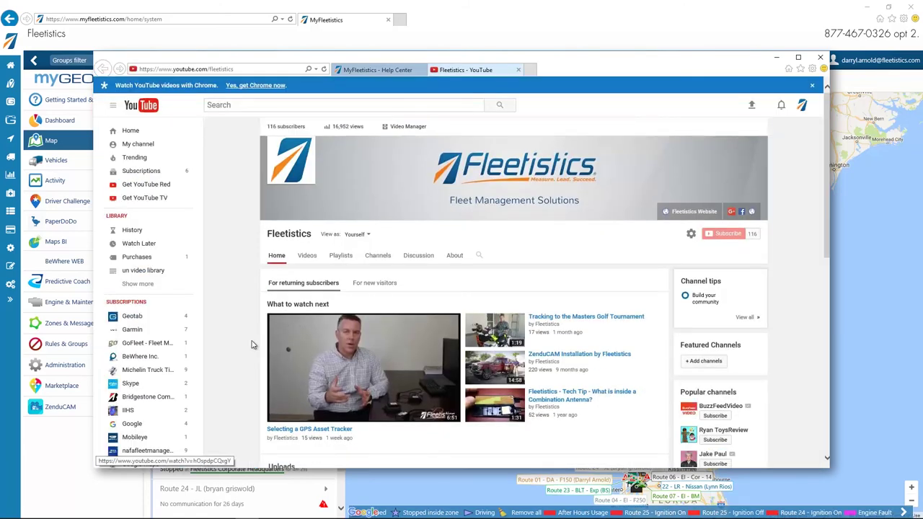